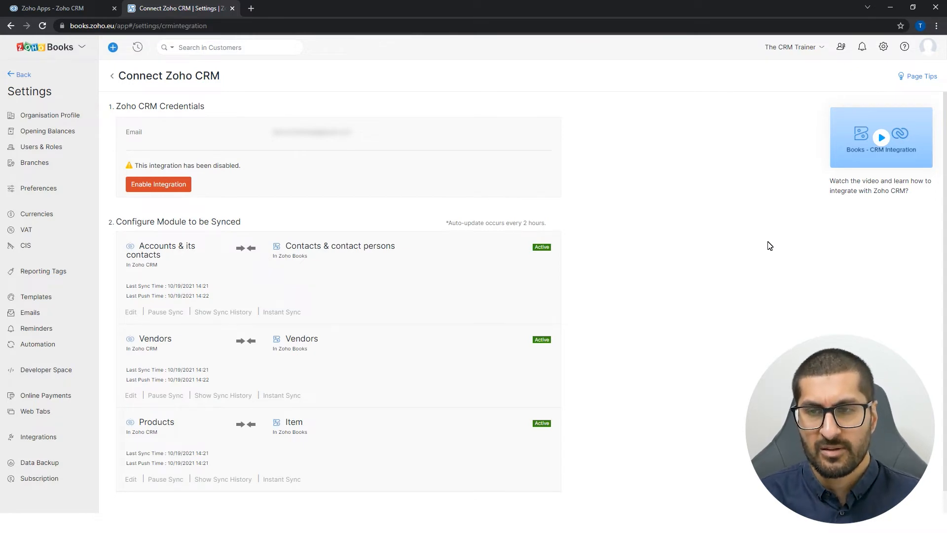
left_click(166, 184)
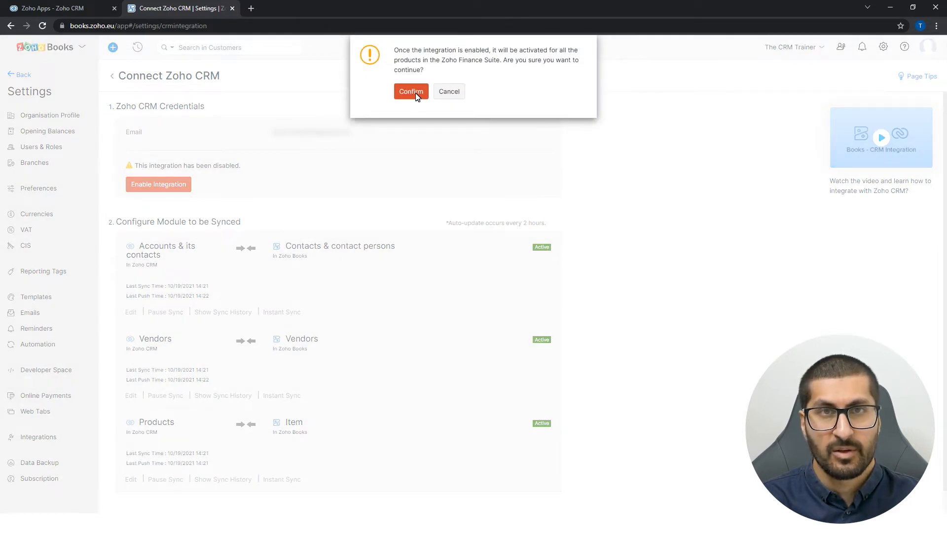
left_click(453, 95)
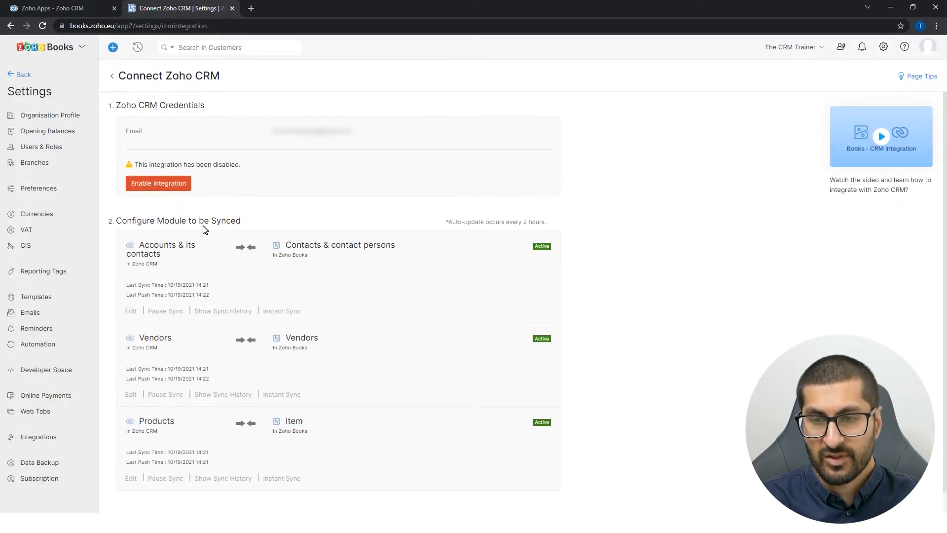
scroll(174, 310, "down", 1)
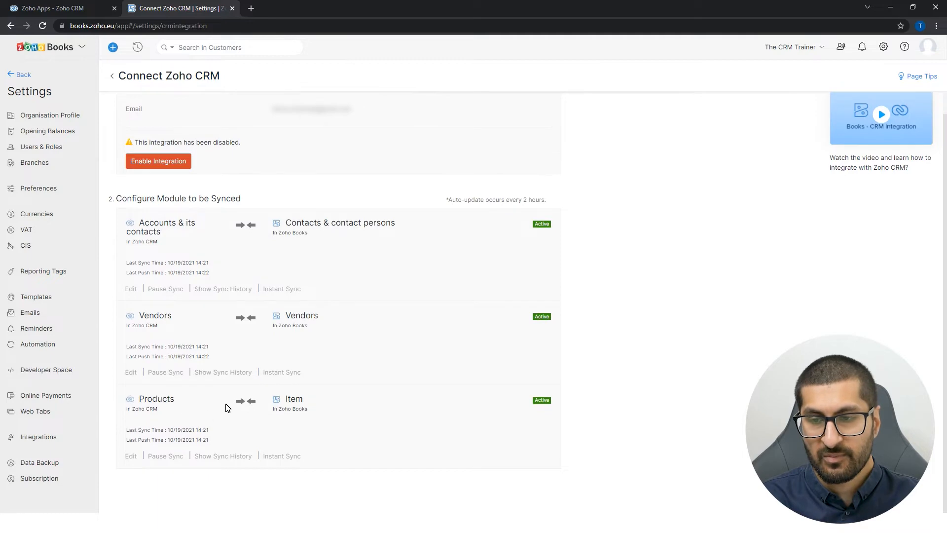
scroll(234, 404, "up", 1)
Enable the Zoho CRM integration and connect it to the organisation The CRM Trainer
left_click(181, 184)
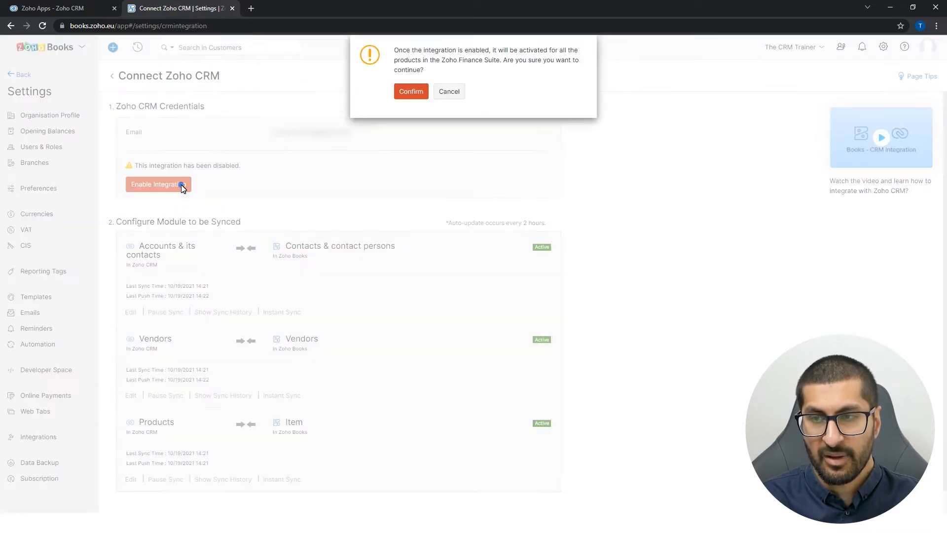
left_click(403, 92)
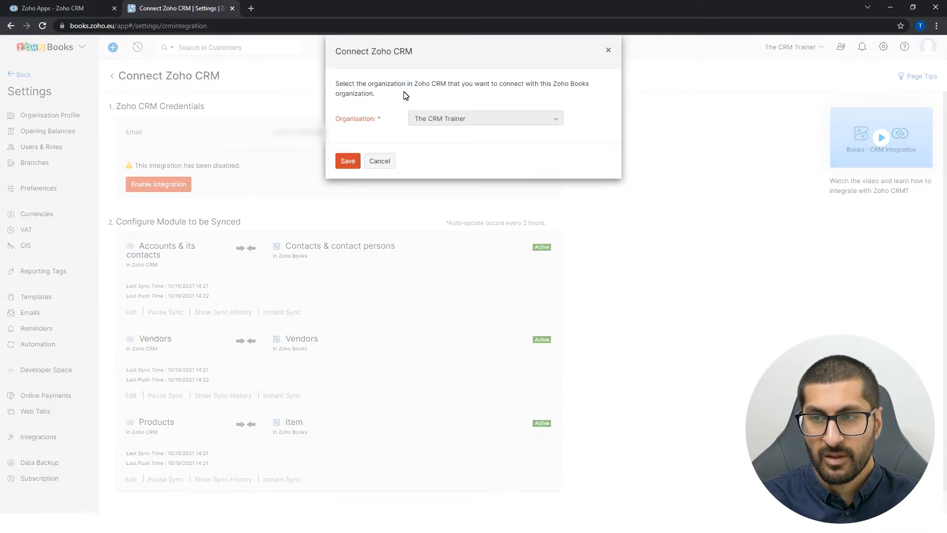
left_click(344, 162)
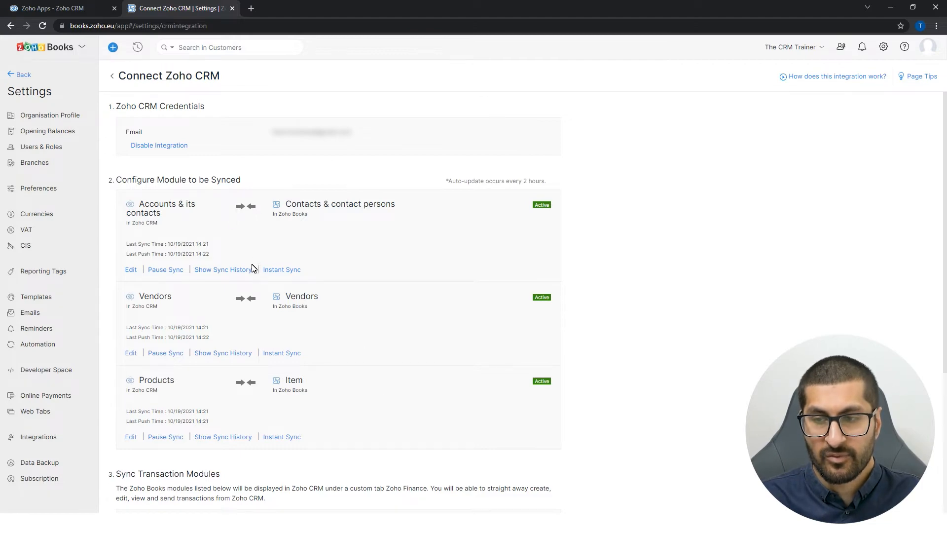
In the Accounts & its contacts sync settings, include contacts not associated with any accounts and set the sync extent to Fetch from CRM
scroll(253, 269, "down", 3)
scroll(254, 296, "up", 5)
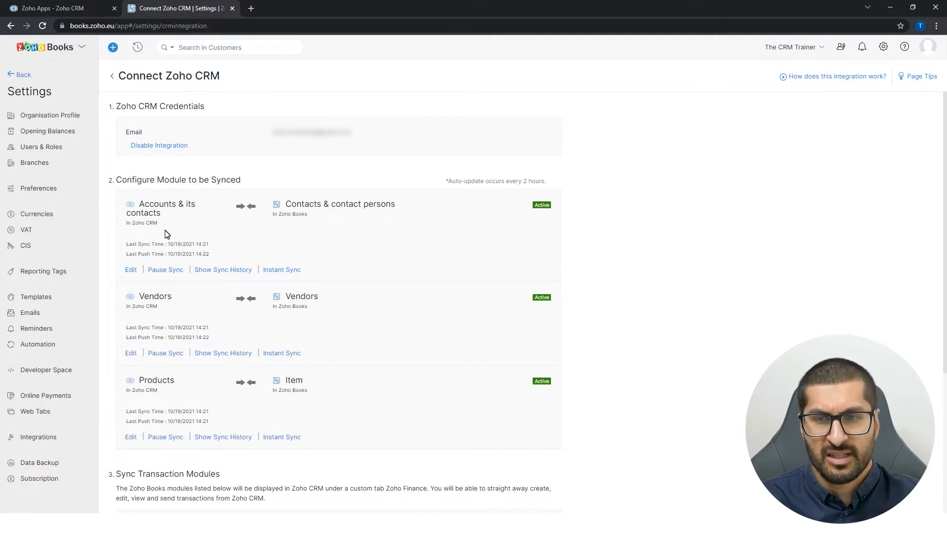
left_click(131, 270)
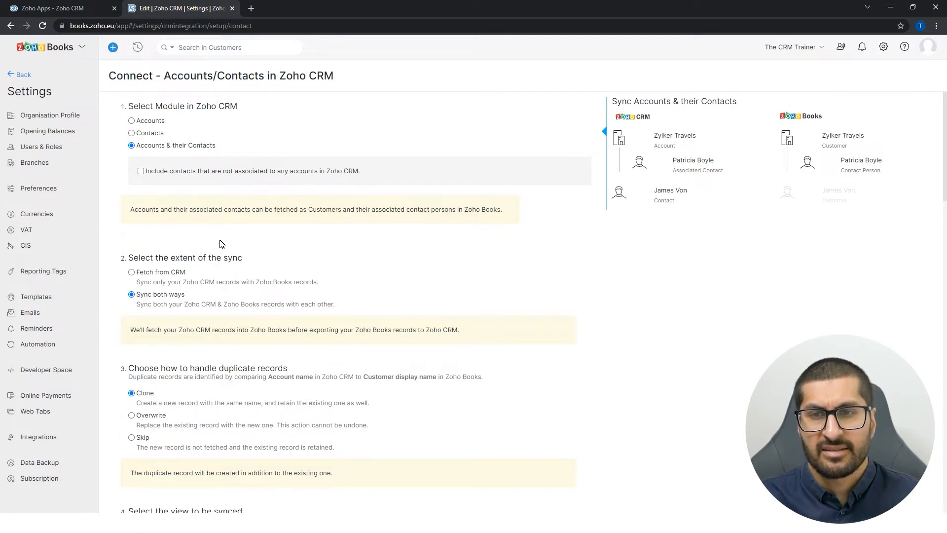
left_click(187, 174)
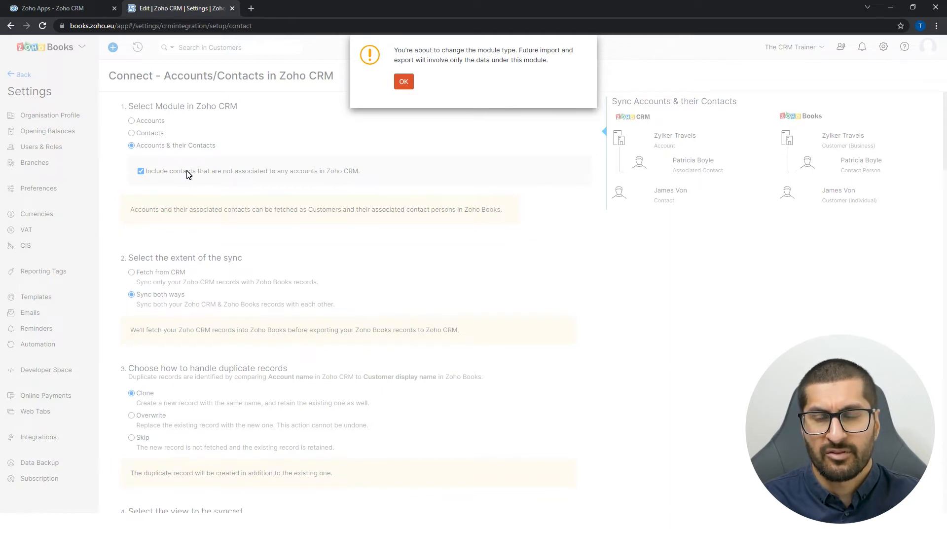
left_click(404, 81)
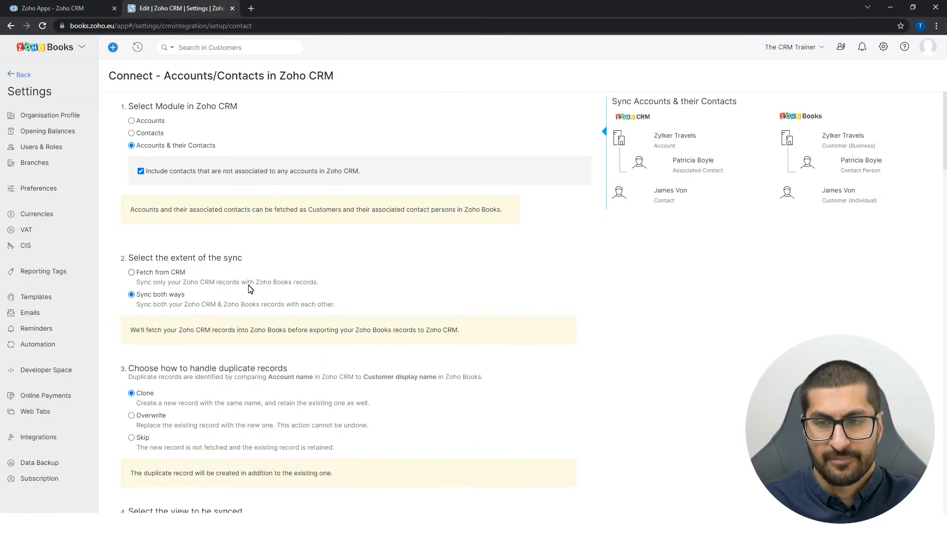
scroll(227, 273, "down", 3)
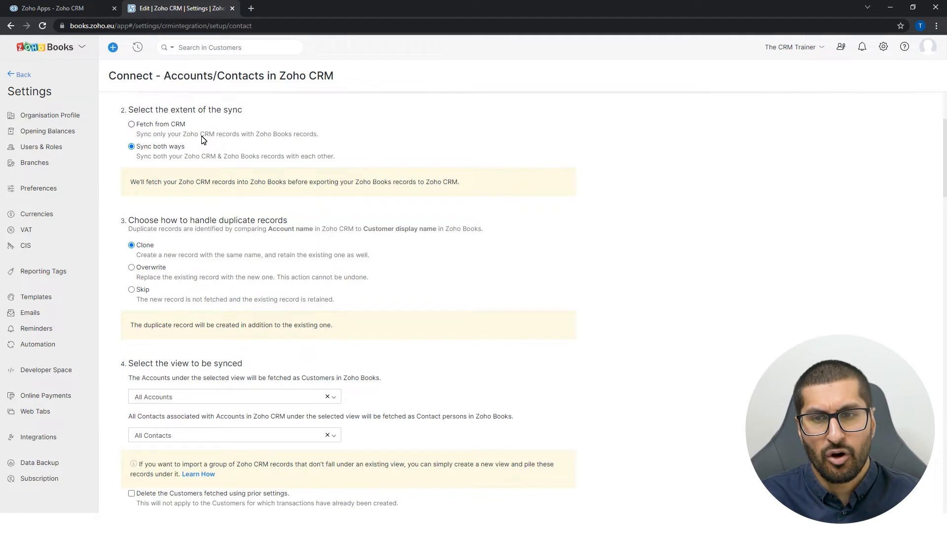
left_click(170, 124)
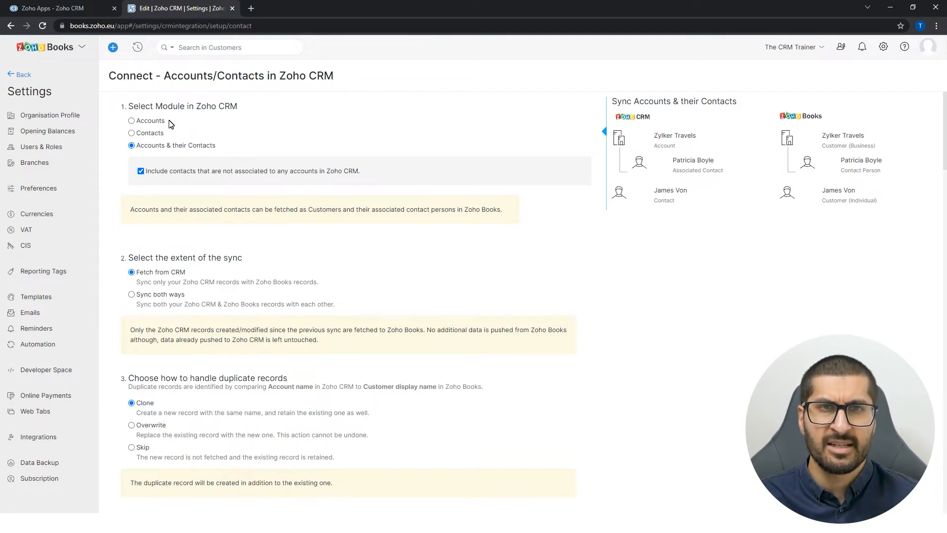
Examine the duplicate-record handling options and the account and contact views that can be synced
scroll(254, 250, "down", 4)
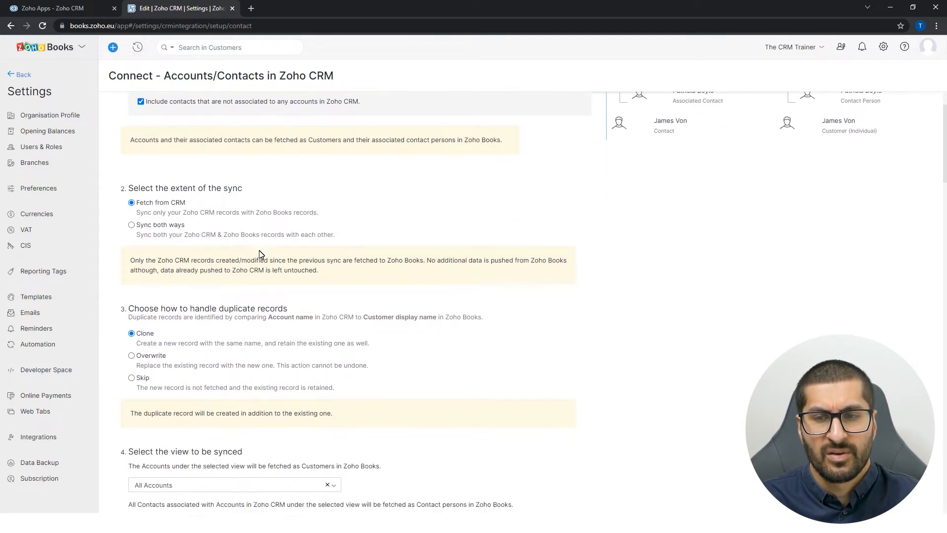
scroll(259, 252, "down", 1)
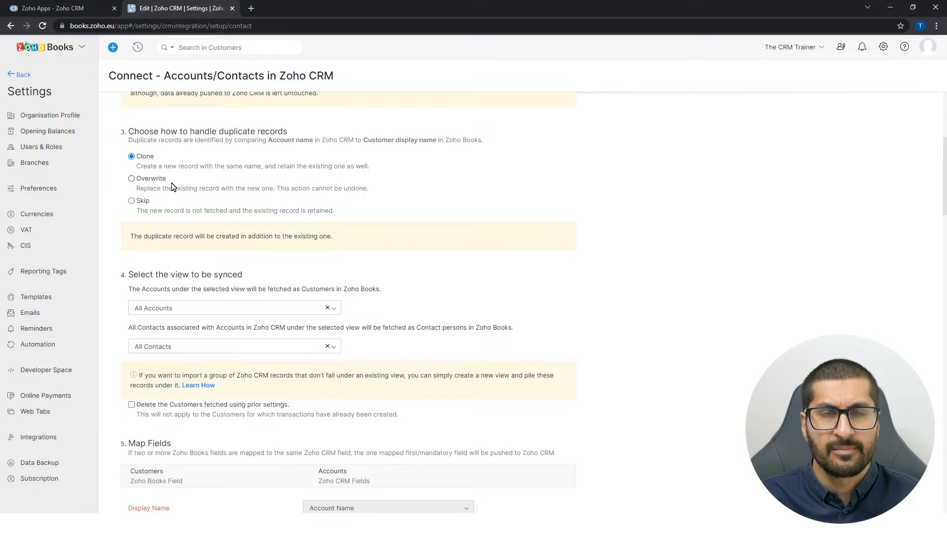
scroll(237, 220, "down", 3)
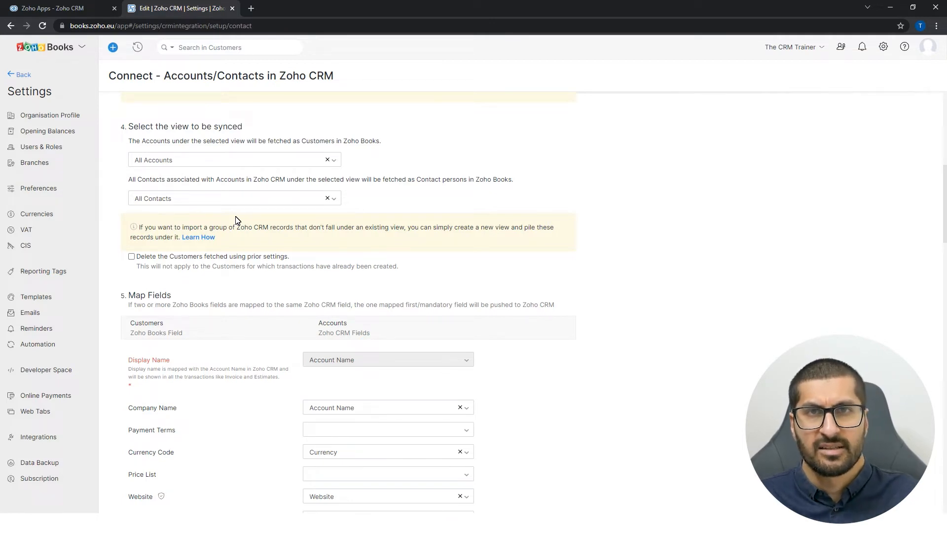
left_click(201, 160)
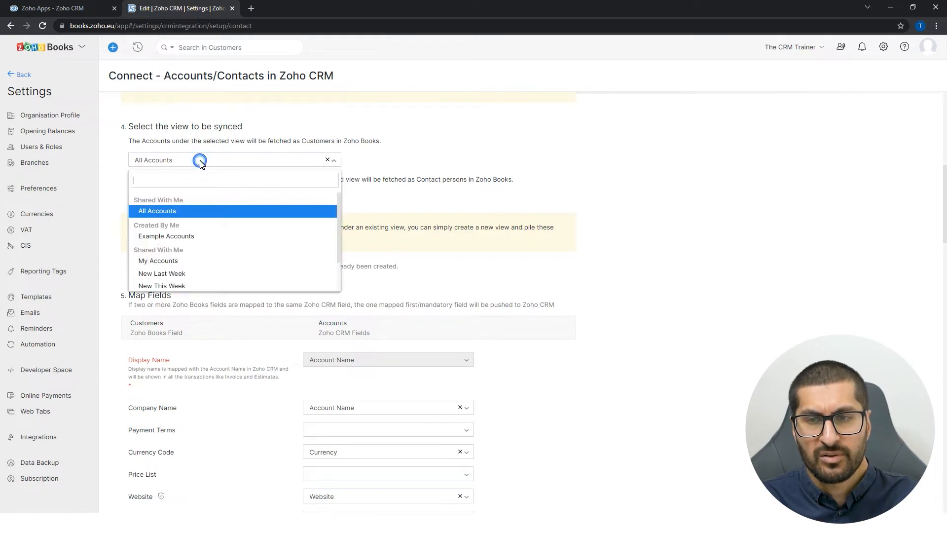
left_click(377, 195)
left_click(288, 199)
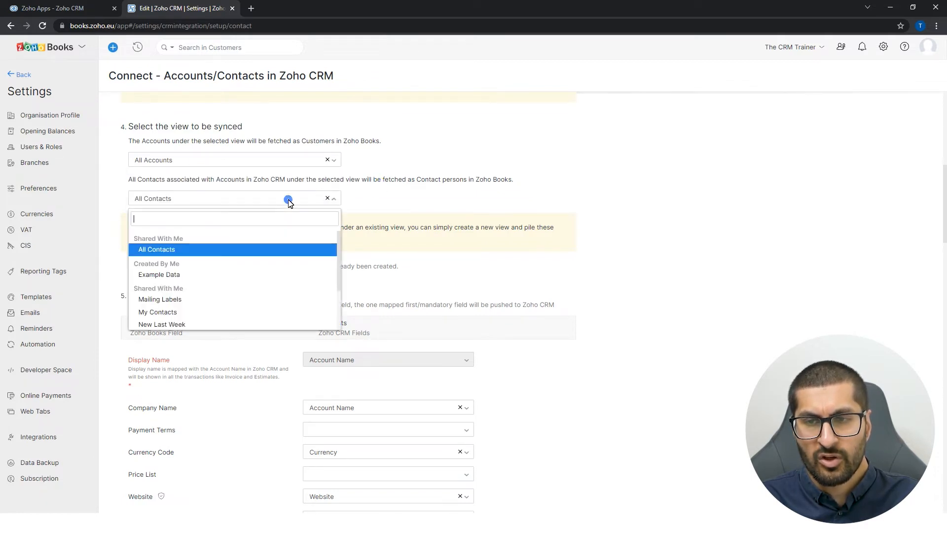
left_click(472, 183)
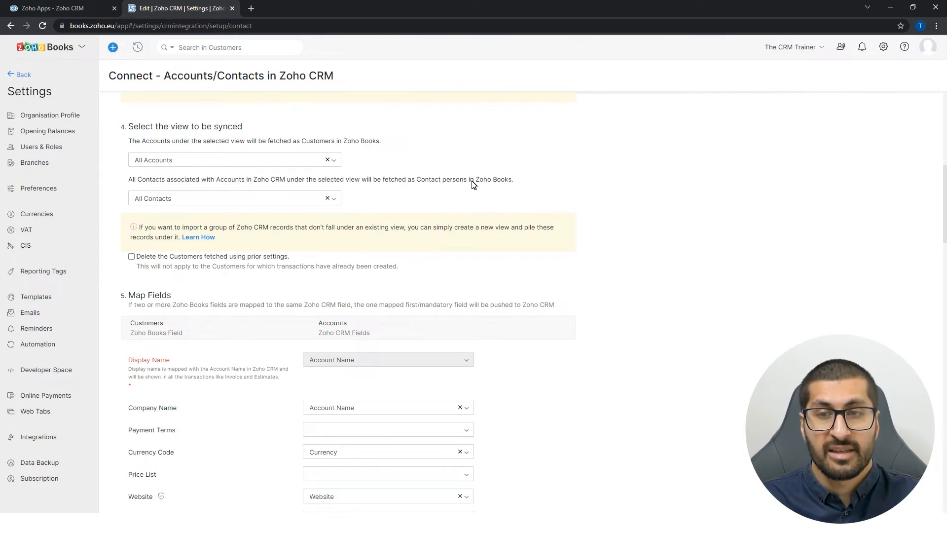
Examine which Zoho CRM account fields are available for the customers' Payment Terms mapping
scroll(406, 197, "down", 4)
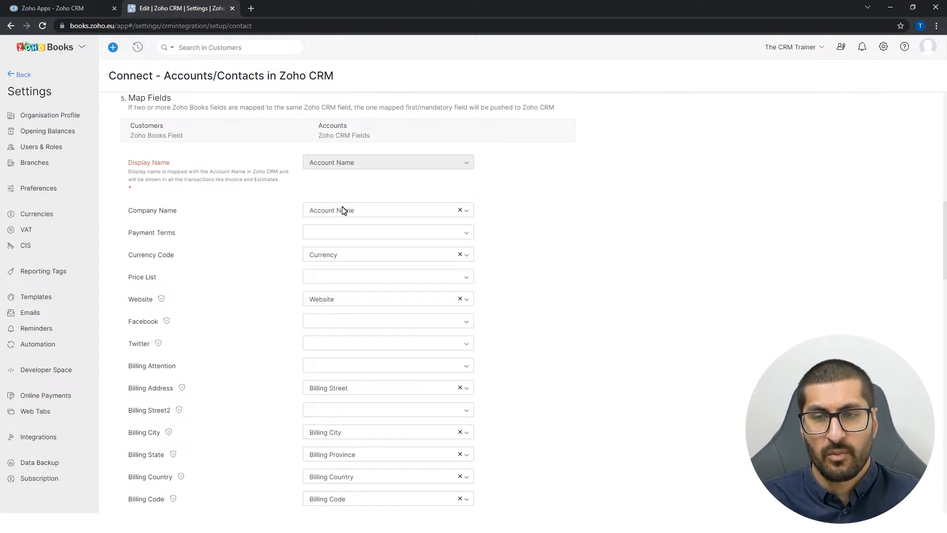
left_click(344, 232)
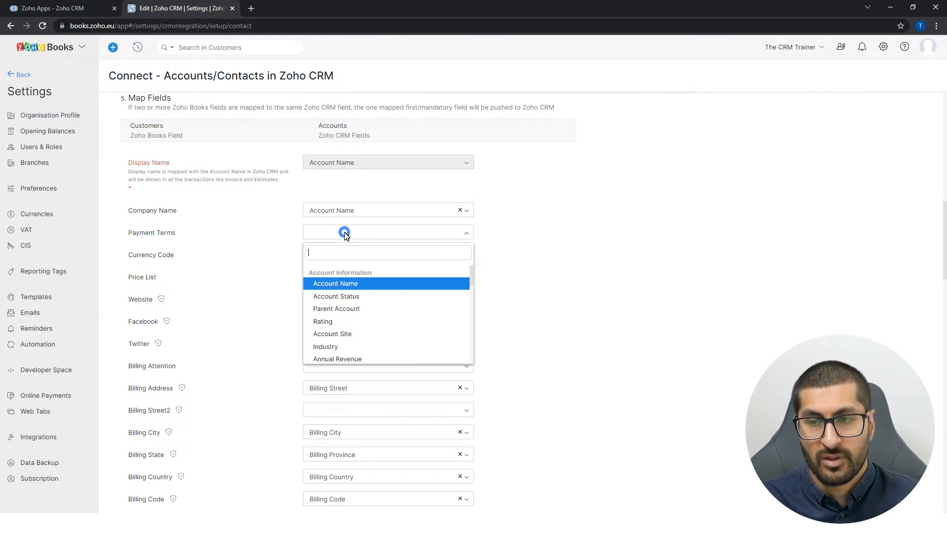
scroll(444, 315, "down", 2)
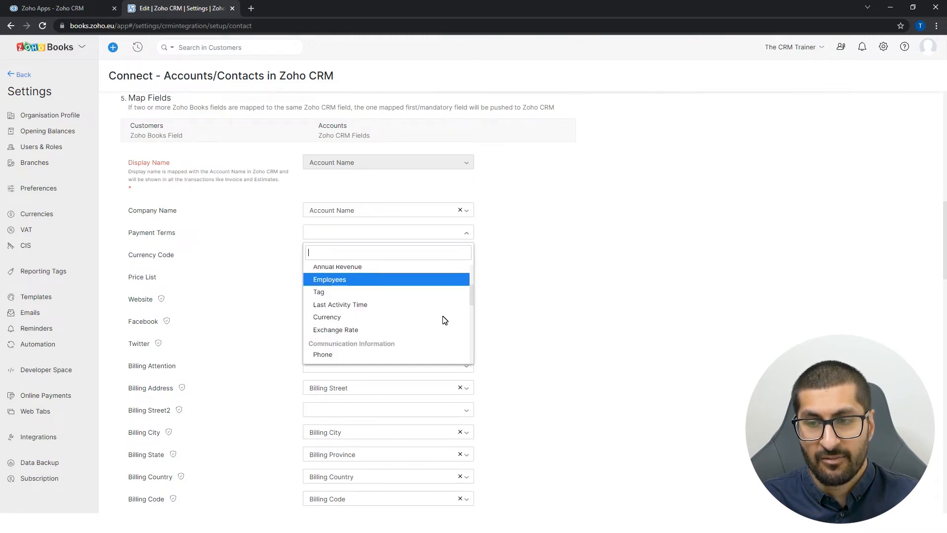
scroll(444, 319, "down", 8)
scroll(441, 329, "up", 11)
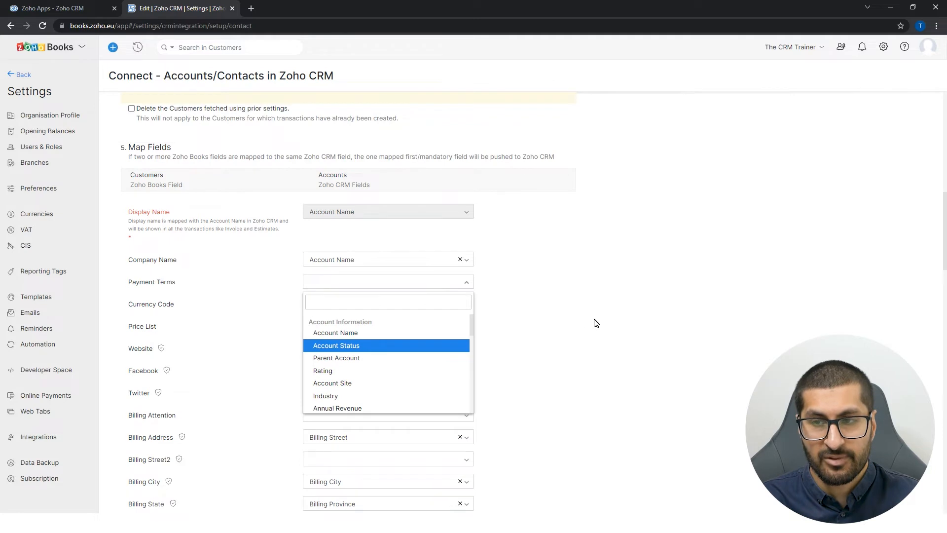
left_click(560, 315)
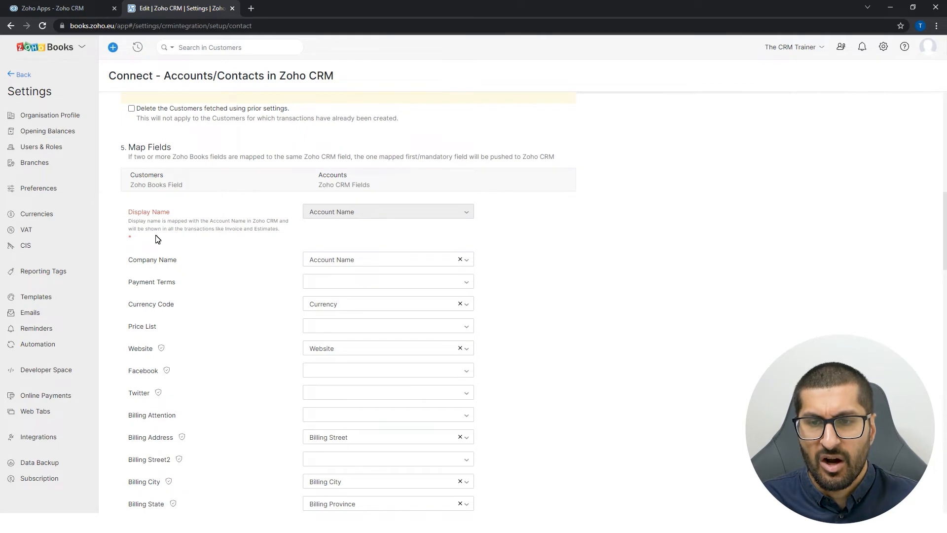
Review the customer field mappings to Zoho CRM accounts, including the billing and shipping fields and the choices for Billing Attention
scroll(206, 246, "down", 10)
scroll(236, 245, "down", 6)
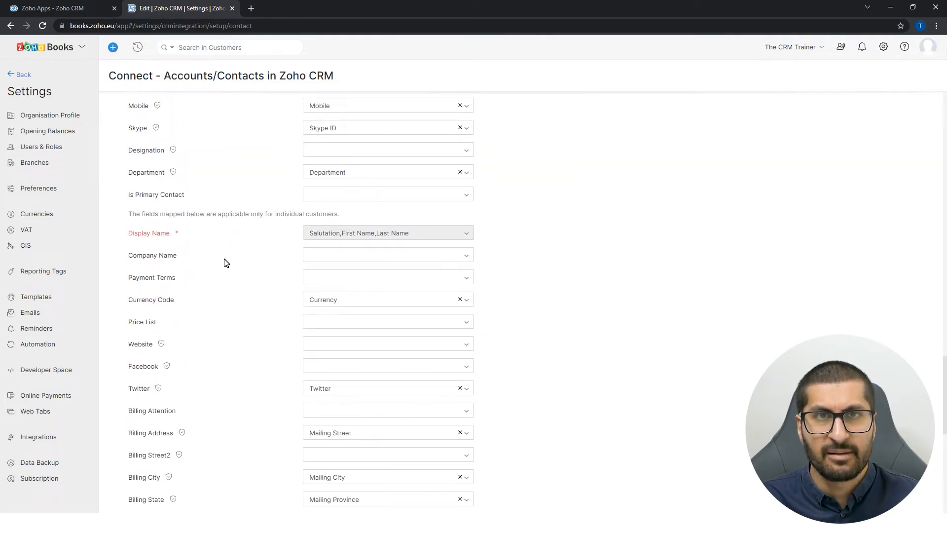
scroll(230, 268, "up", 15)
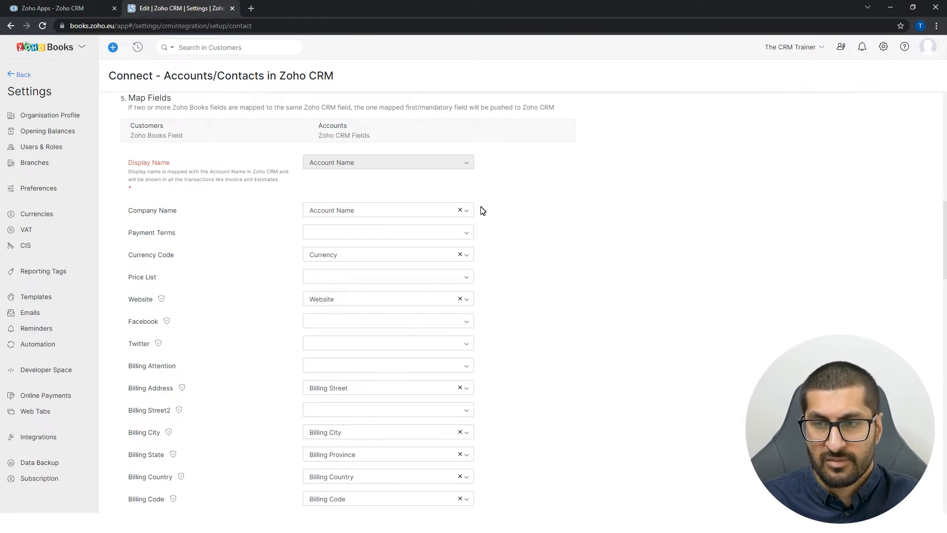
scroll(177, 208, "down", 2)
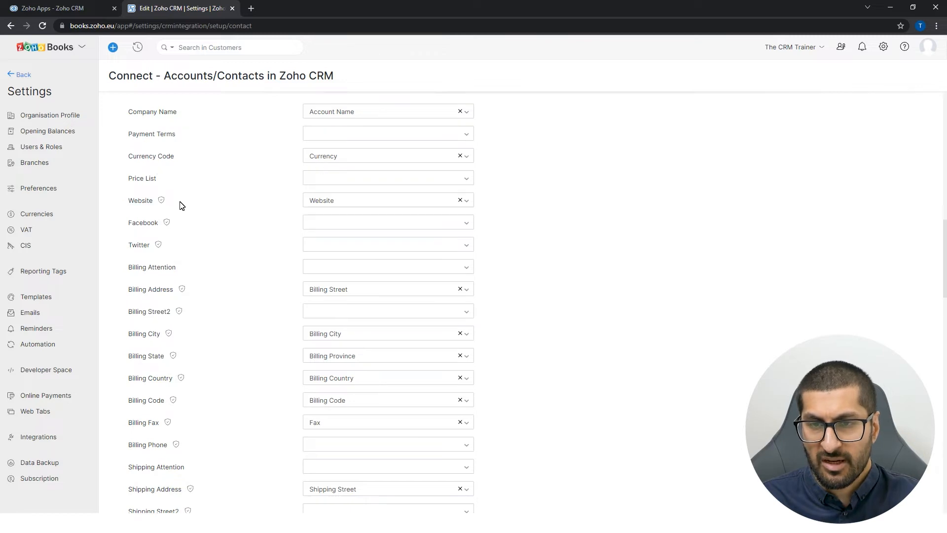
scroll(266, 253, "down", 1)
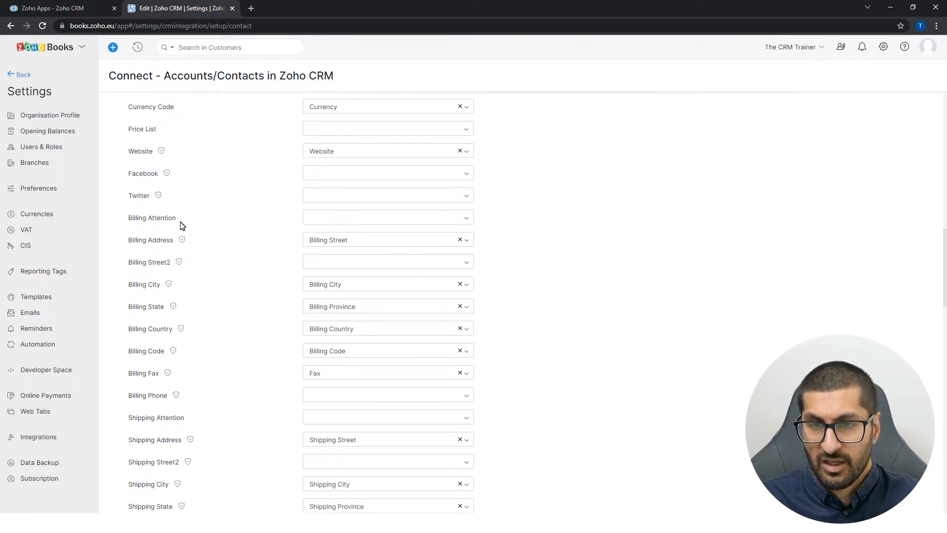
left_click(332, 222)
left_click(565, 268)
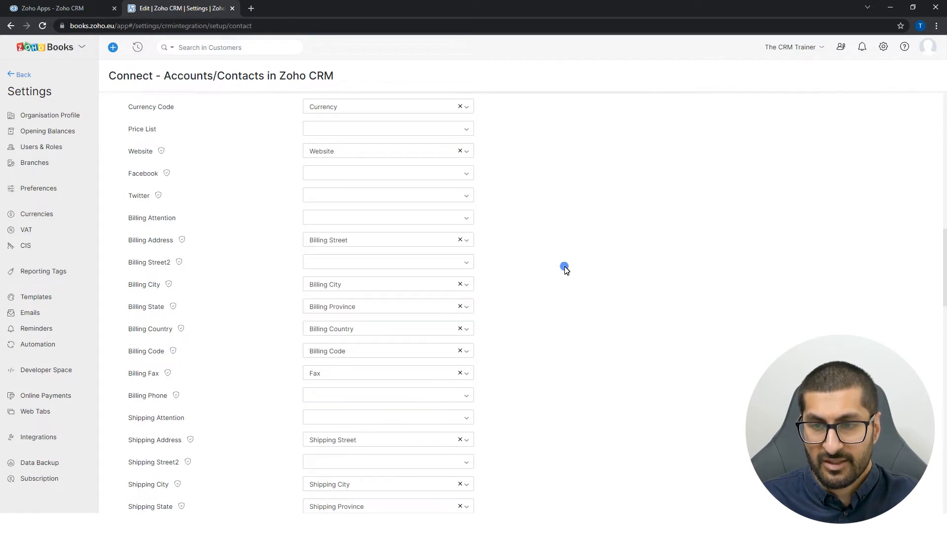
scroll(224, 276, "down", 1)
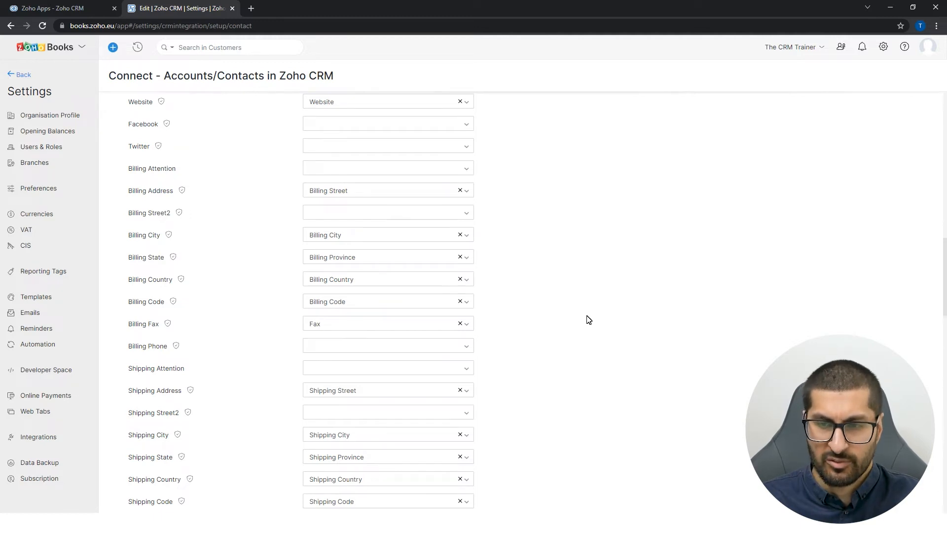
scroll(587, 319, "down", 3)
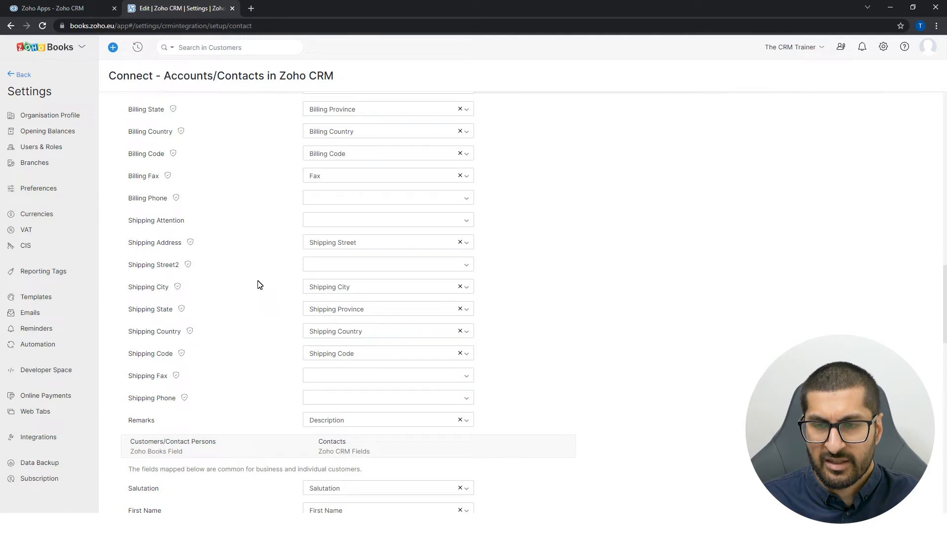
scroll(248, 300, "up", 1)
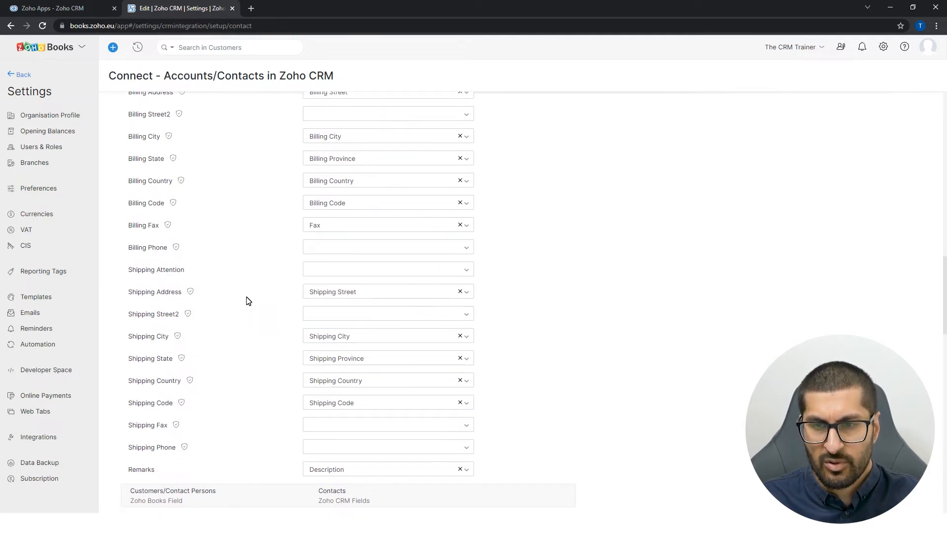
Map the contact persons' Designation field to the Title field of Zoho CRM contacts
scroll(248, 302, "down", 4)
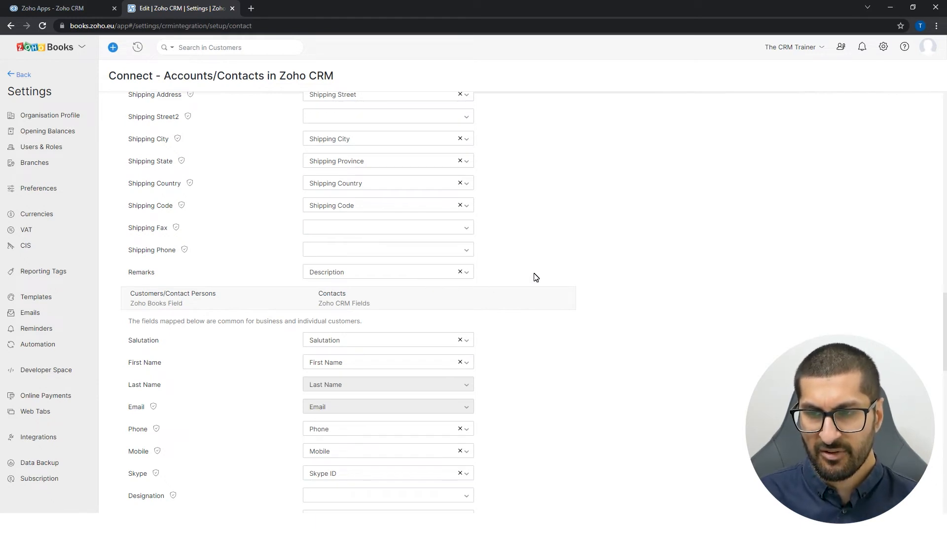
scroll(535, 285, "down", 4)
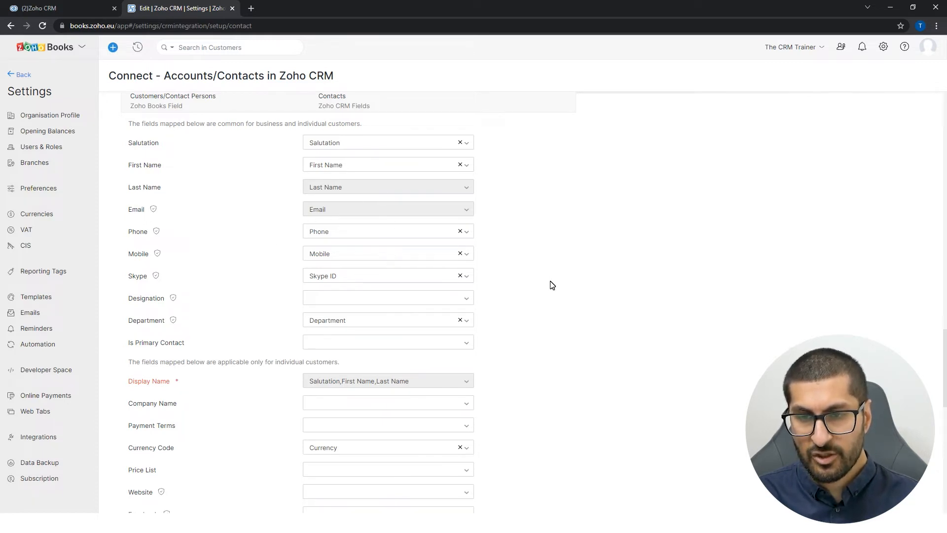
scroll(235, 291, "down", 1)
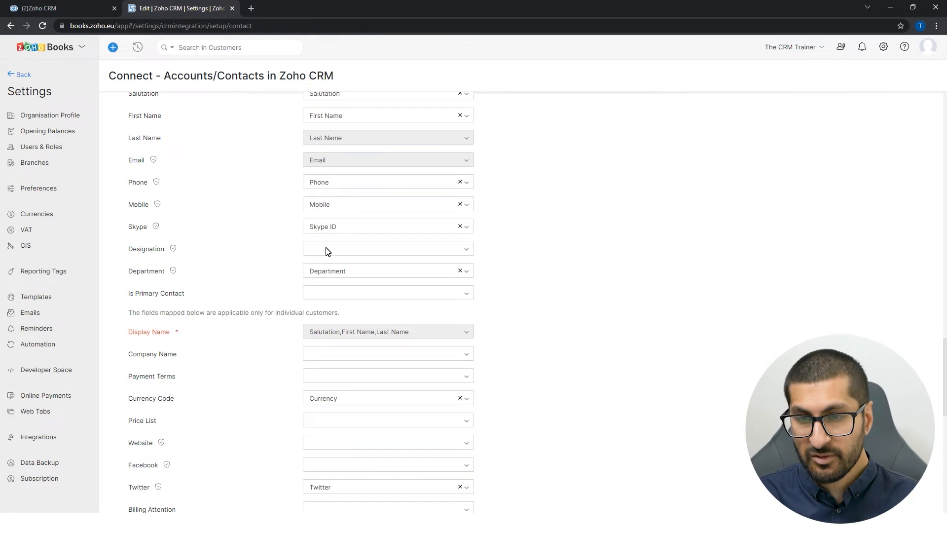
scroll(499, 268, "down", 1)
left_click(437, 199)
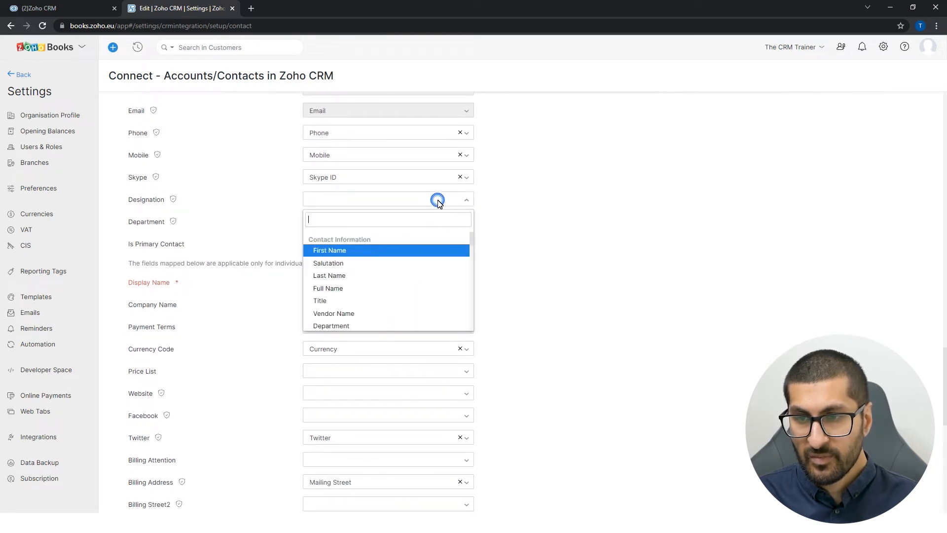
left_click(345, 300)
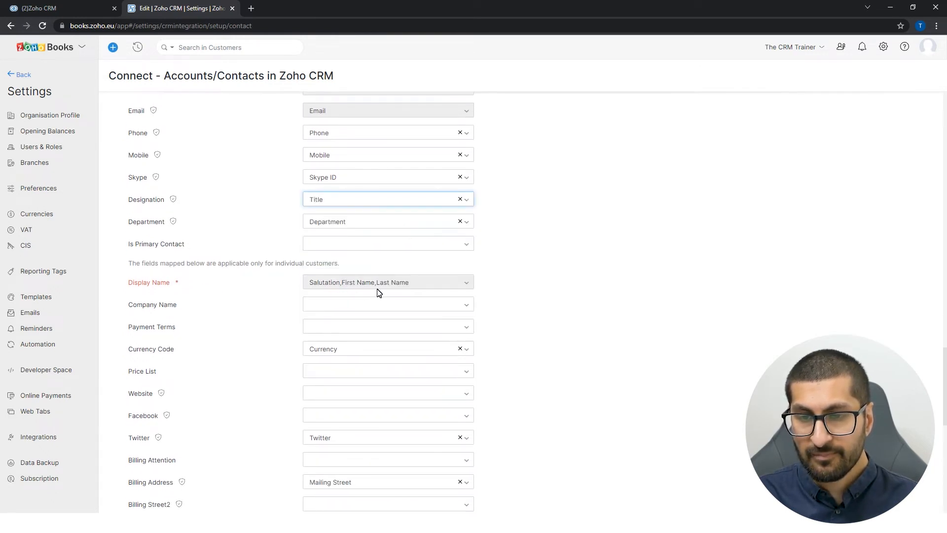
Examine which Zoho CRM contact fields are available for the Is Primary Contact mapping
scroll(546, 246, "down", 1)
left_click(552, 228)
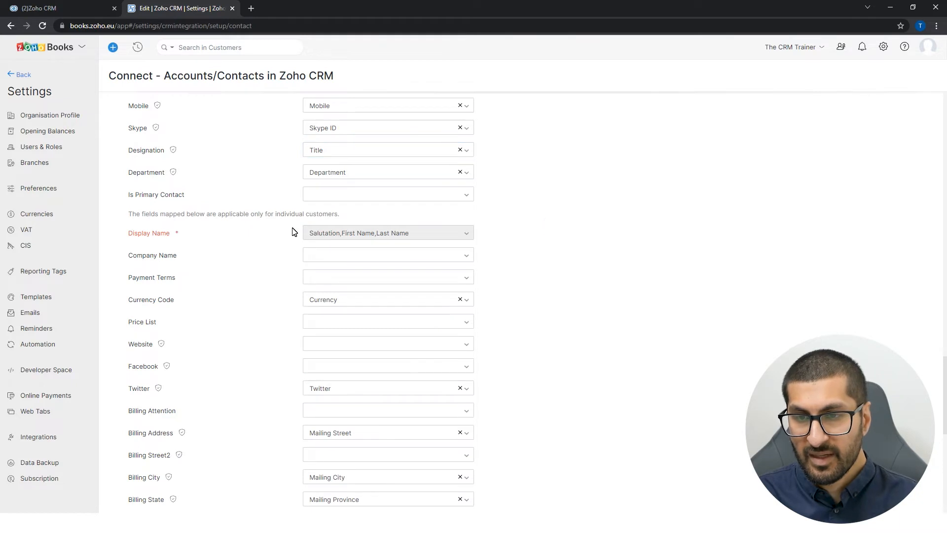
left_click(362, 197)
scroll(384, 299, "down", 1)
scroll(382, 298, "down", 2)
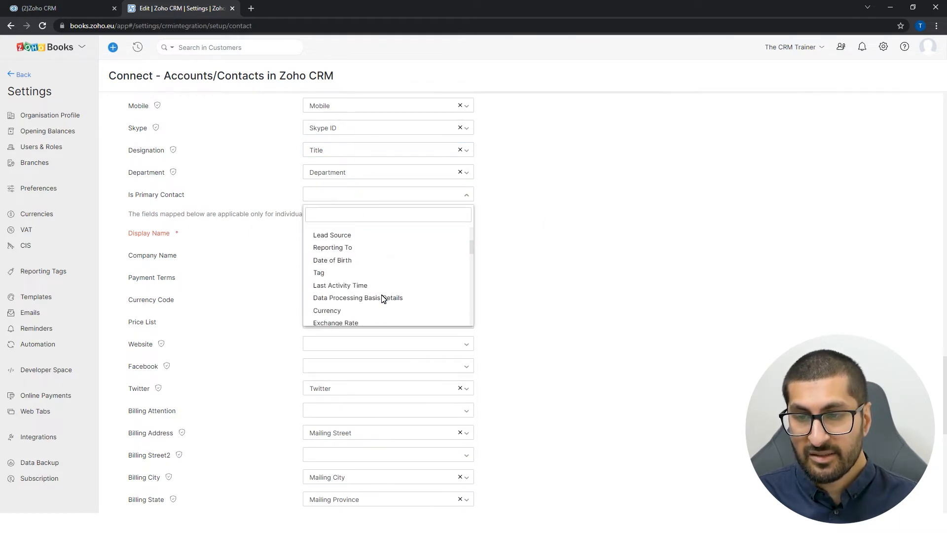
left_click(531, 260)
Review the field mappings that apply only to individual customers, from Display Name to the billing fields
scroll(560, 273, "down", 3)
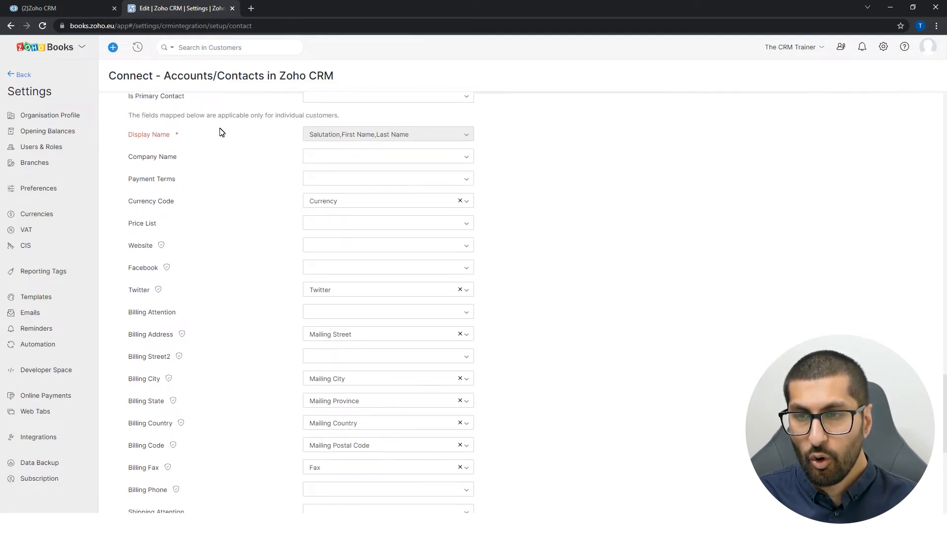
scroll(190, 133, "up", 1)
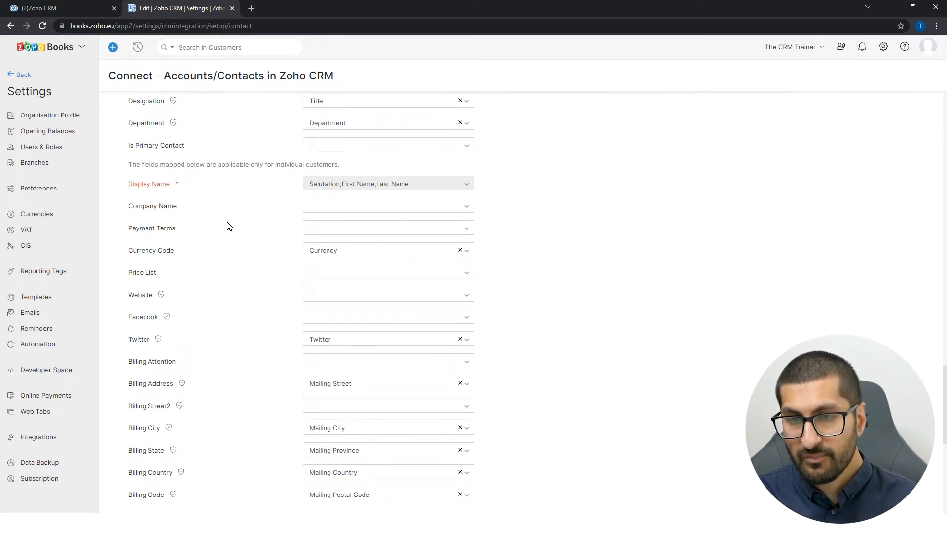
scroll(195, 195, "down", 1)
scroll(176, 283, "up", 1)
scroll(306, 282, "up", 5)
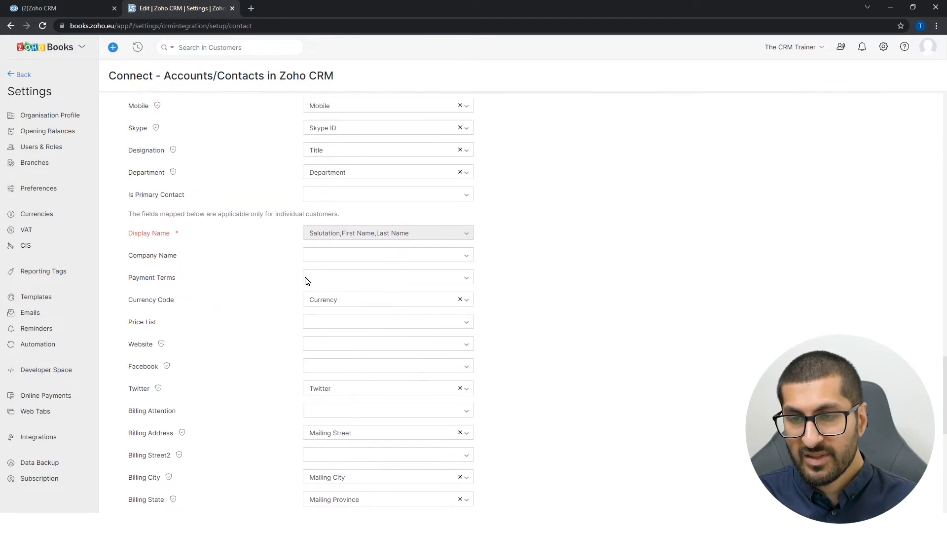
scroll(197, 281, "down", 5)
scroll(208, 284, "down", 2)
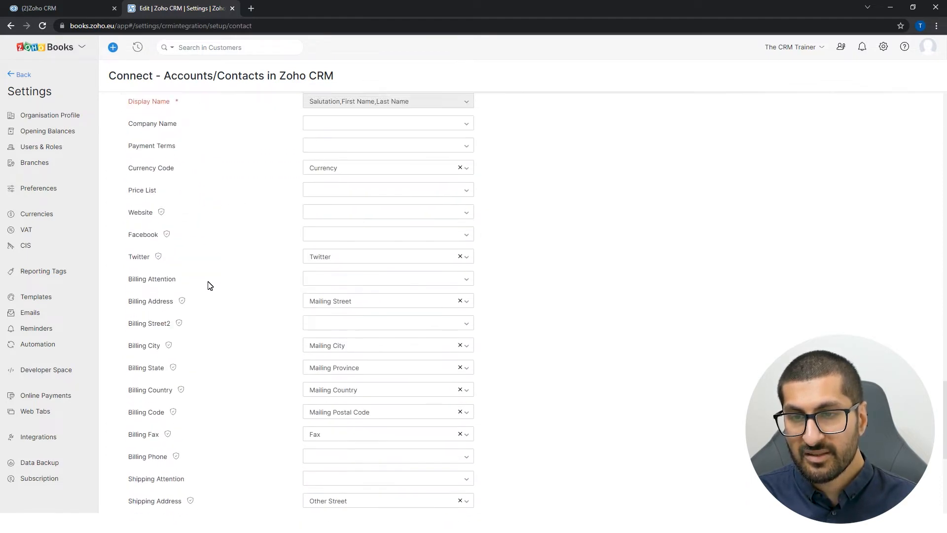
scroll(207, 284, "up", 1)
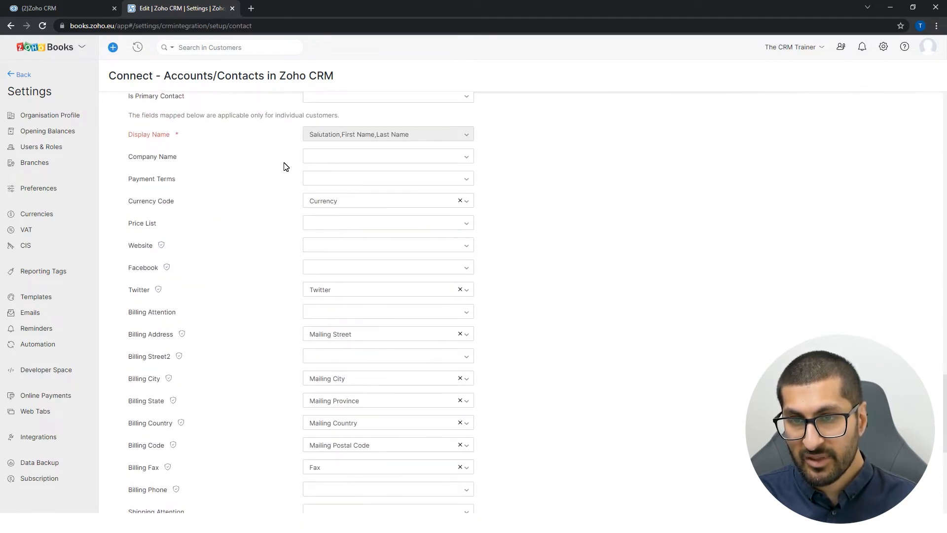
scroll(204, 210, "down", 1)
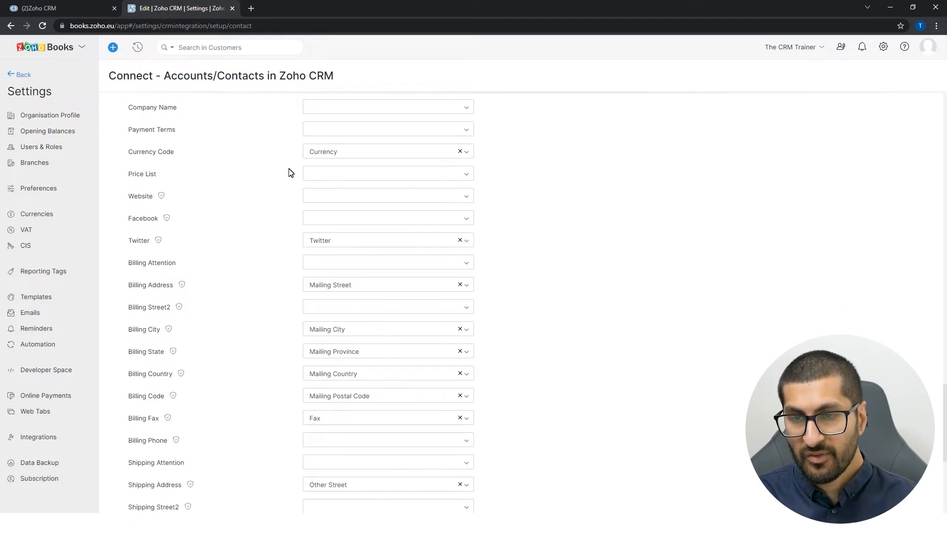
Save the accounts and contacts sync settings with the existing shipping field mappings and start the sync
scroll(284, 239, "down", 5)
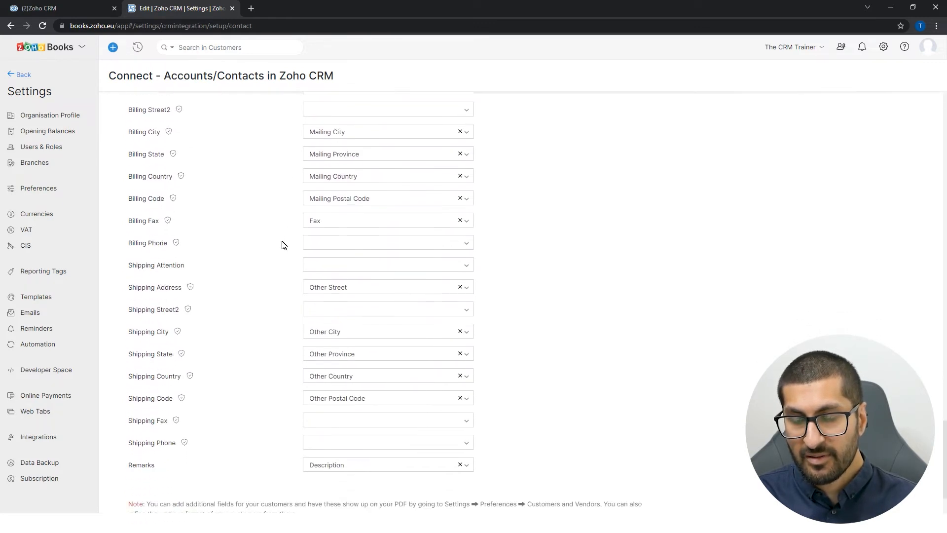
scroll(283, 245, "down", 1)
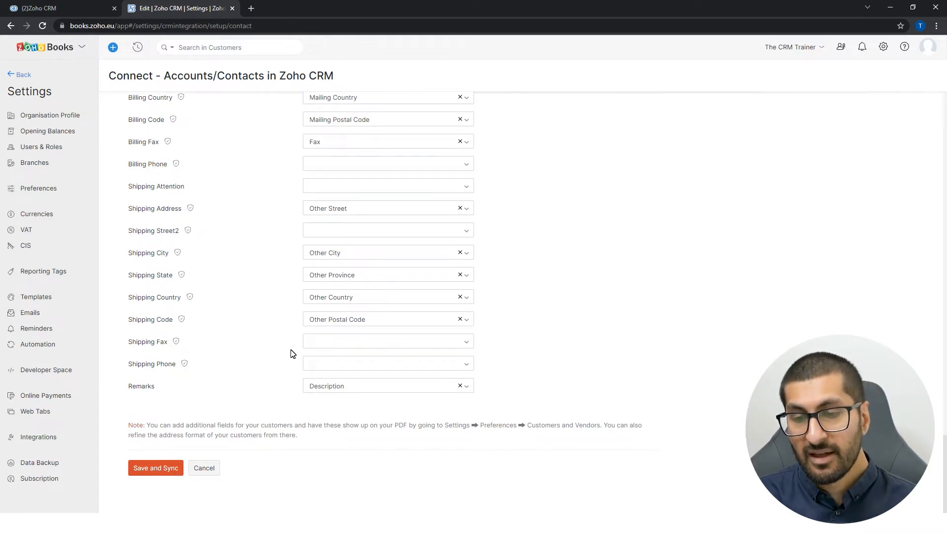
left_click(177, 464)
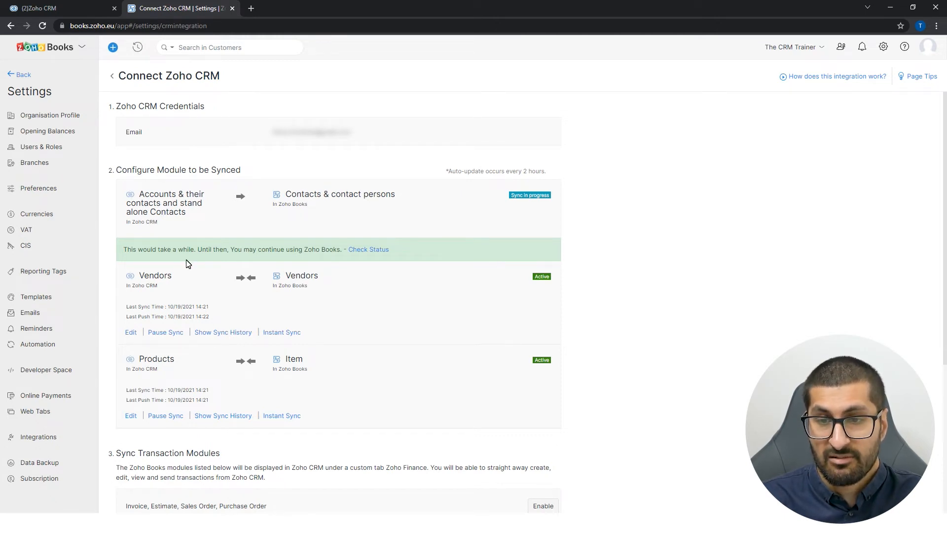
Edit the Vendors module's sync settings and set the sync extent to Fetch from CRM
left_click(131, 332)
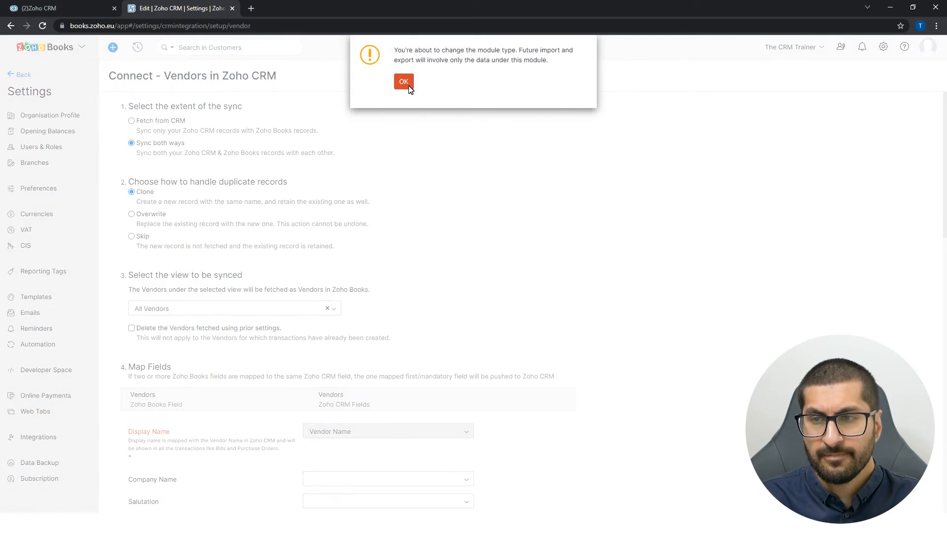
left_click(404, 82)
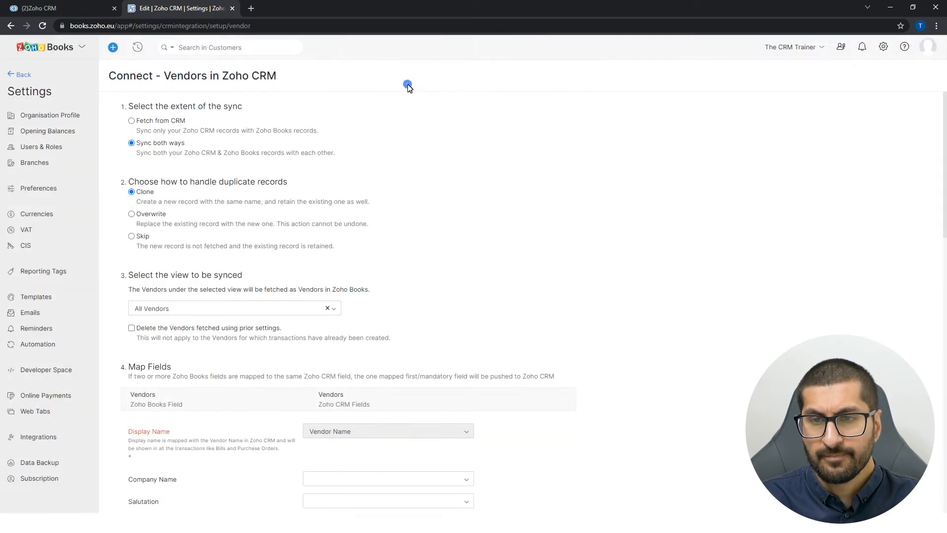
left_click(131, 121)
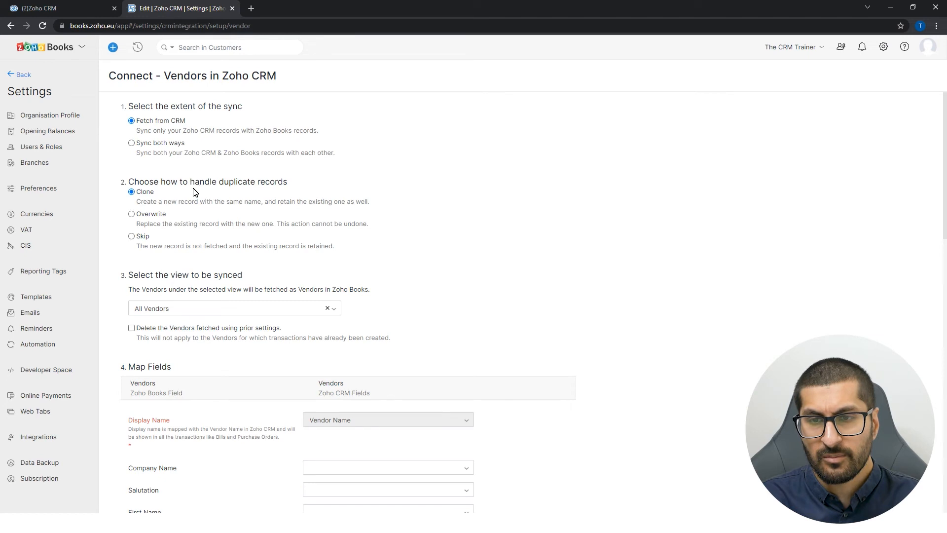
Check the vendor view and field mappings, and save and sync the Vendors settings
scroll(222, 207, "down", 3)
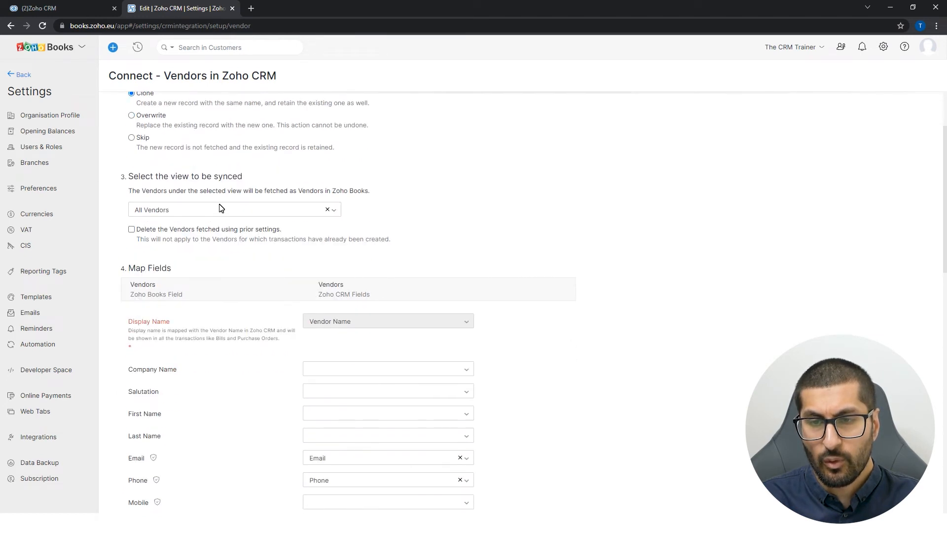
scroll(259, 253, "down", 3)
scroll(321, 235, "down", 3)
scroll(316, 243, "down", 6)
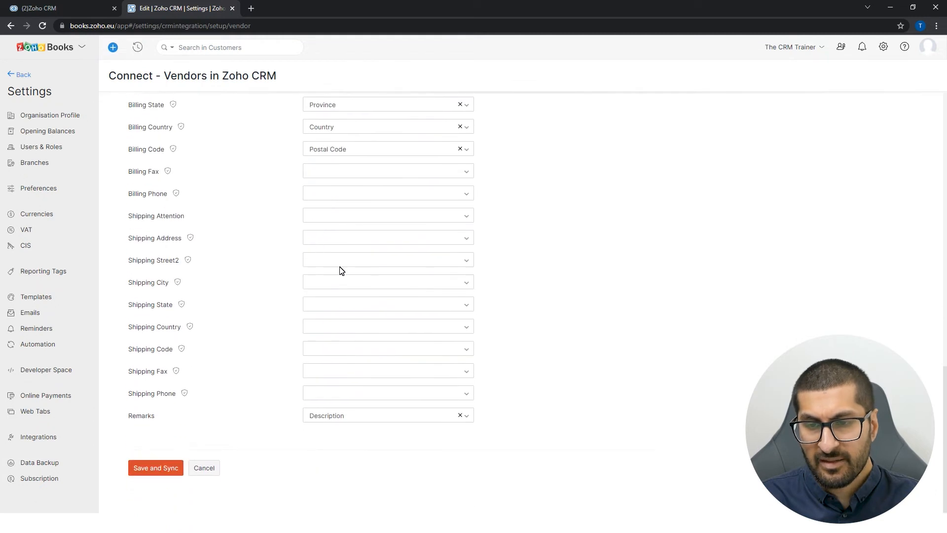
scroll(320, 250, "up", 12)
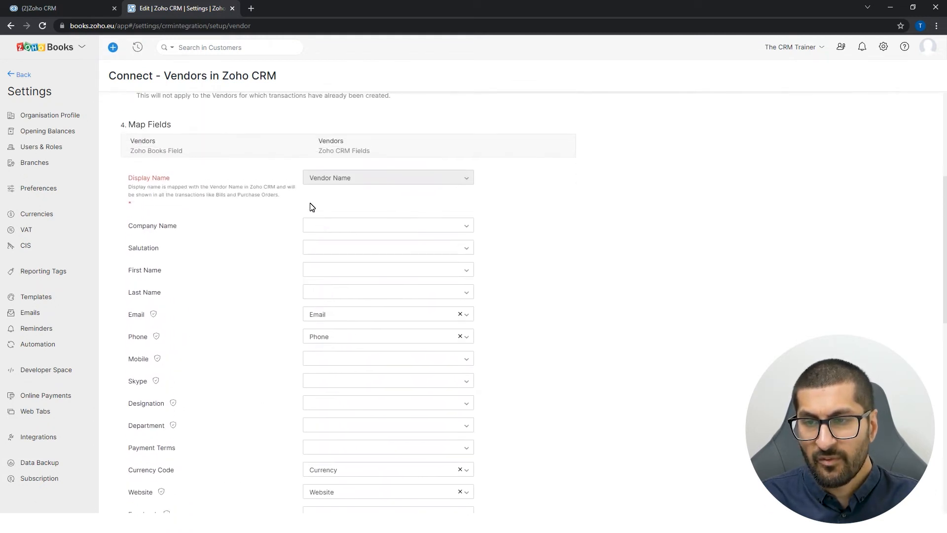
scroll(202, 272, "down", 12)
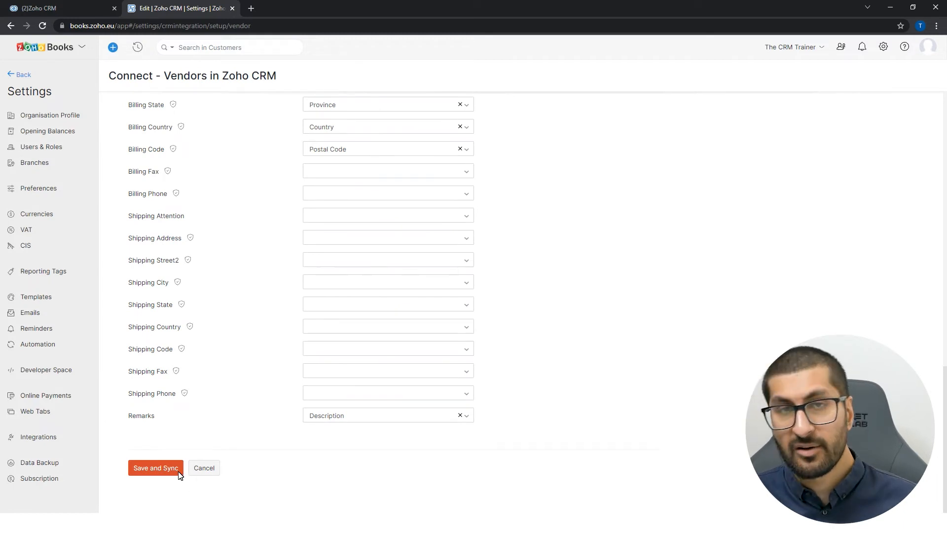
left_click(178, 471)
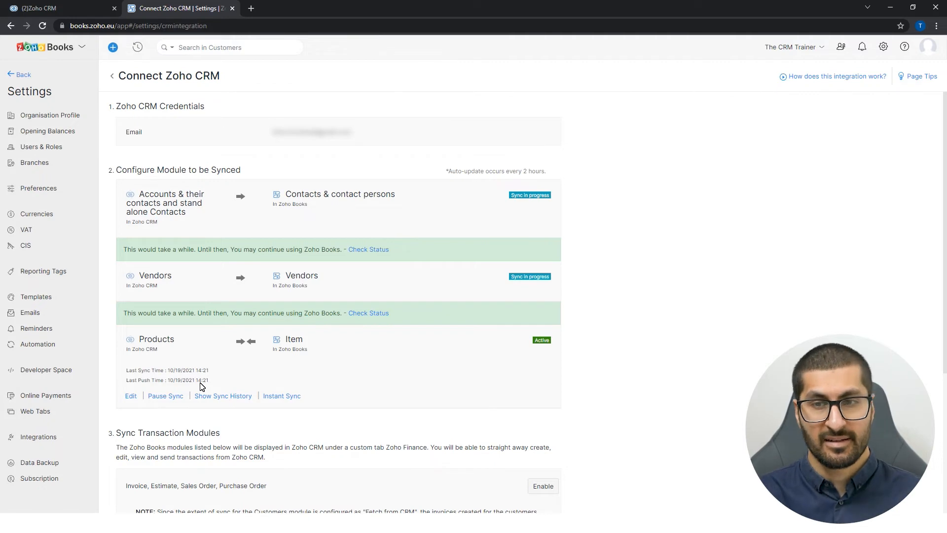
Edit the Products module's sync settings and set the sync extent to Fetch from CRM
left_click(130, 347)
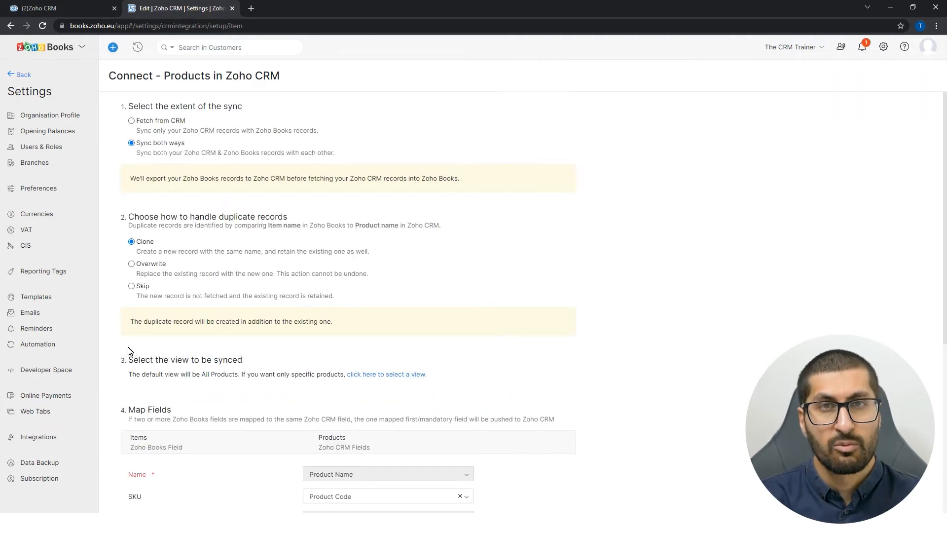
left_click(177, 122)
left_click(404, 81)
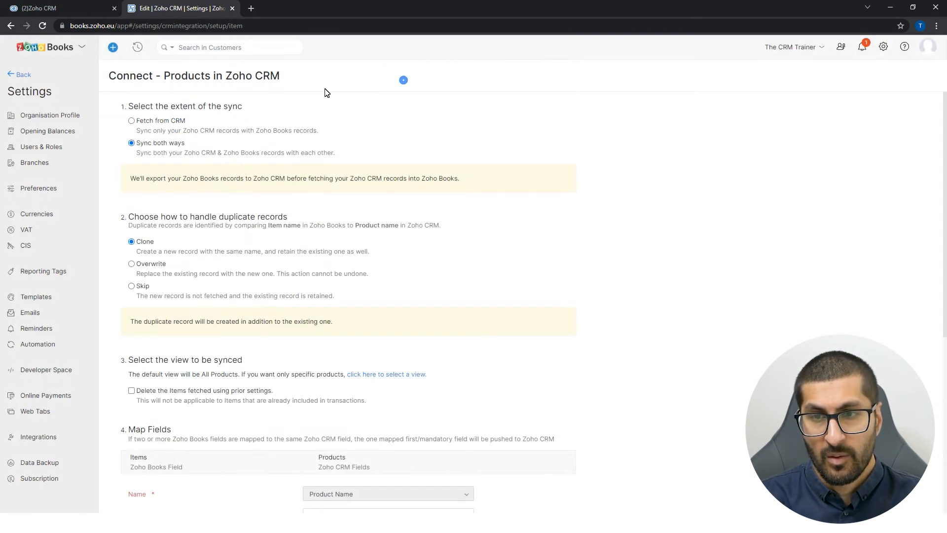
left_click(144, 121)
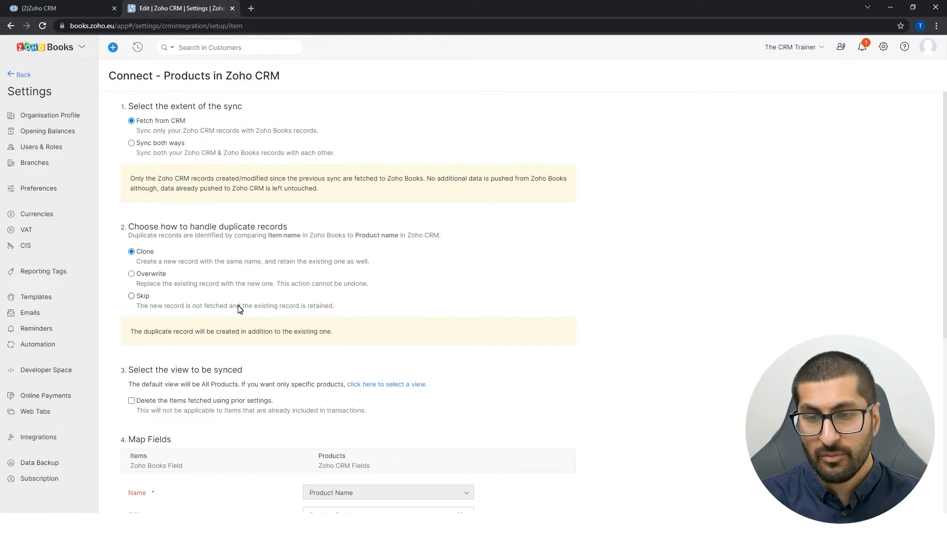
Review the item field mappings to Zoho CRM products and examine the fields available for Cost Price
scroll(240, 310, "down", 4)
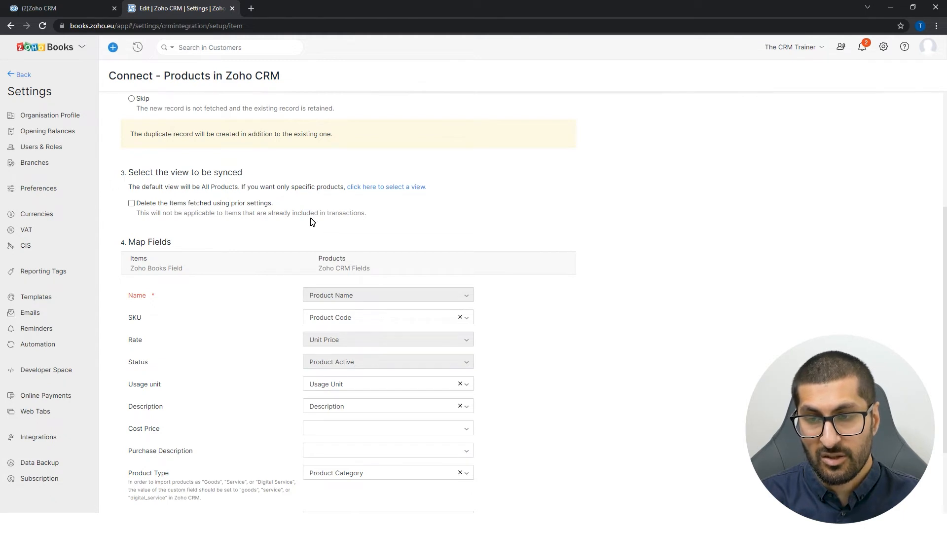
scroll(214, 245, "down", 2)
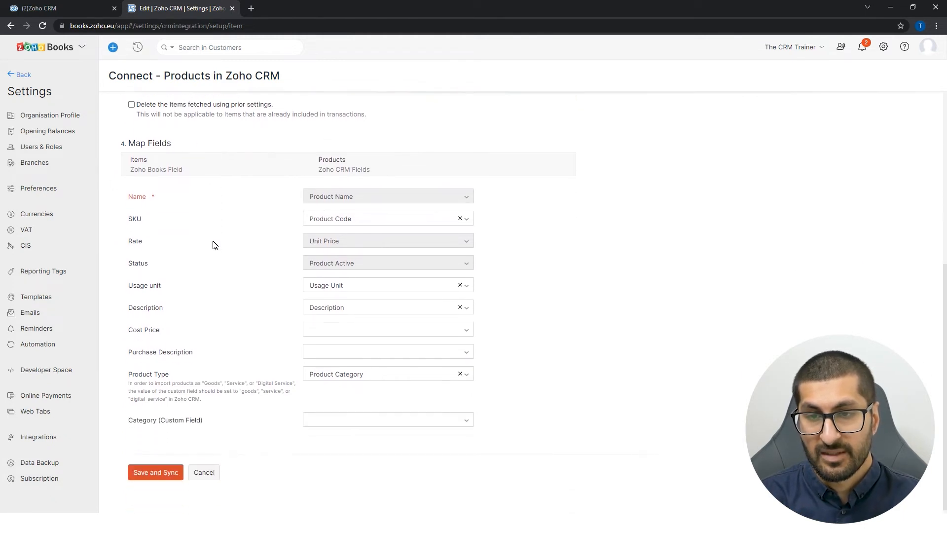
scroll(214, 242, "down", 1)
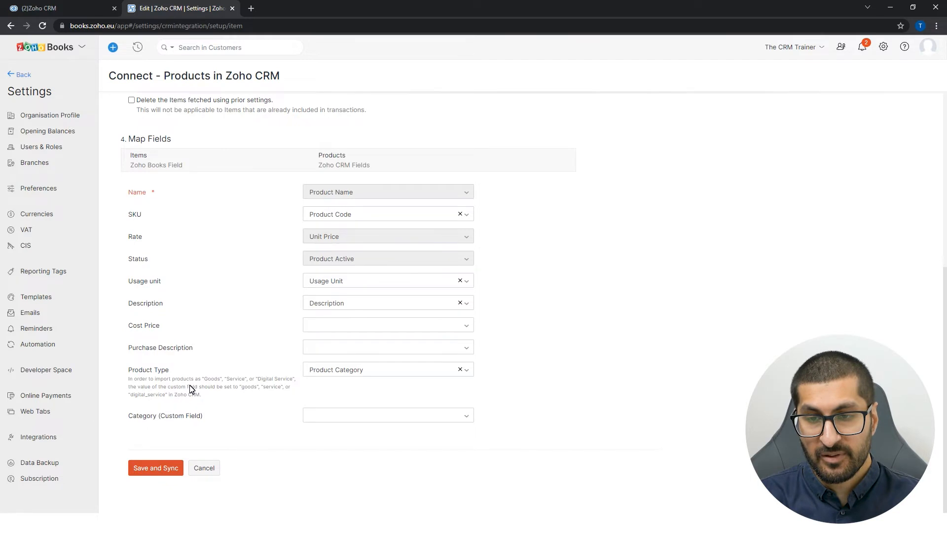
scroll(190, 386, "up", 1)
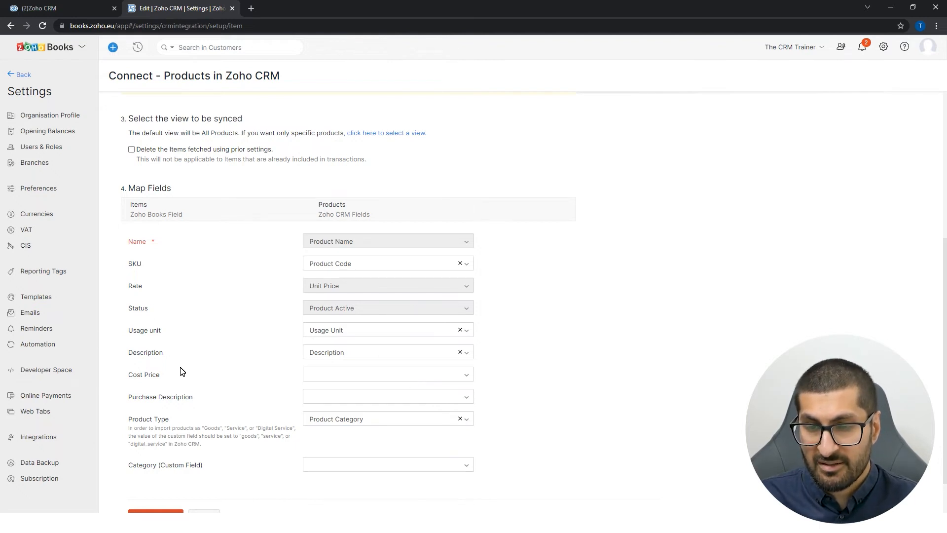
left_click(346, 380)
scroll(389, 464, "down", 3)
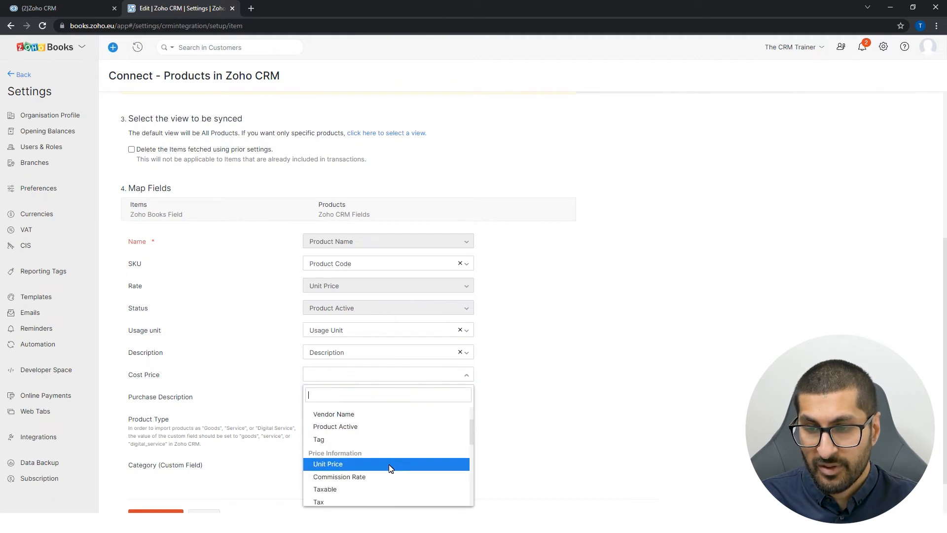
scroll(391, 471, "down", 2)
left_click(532, 429)
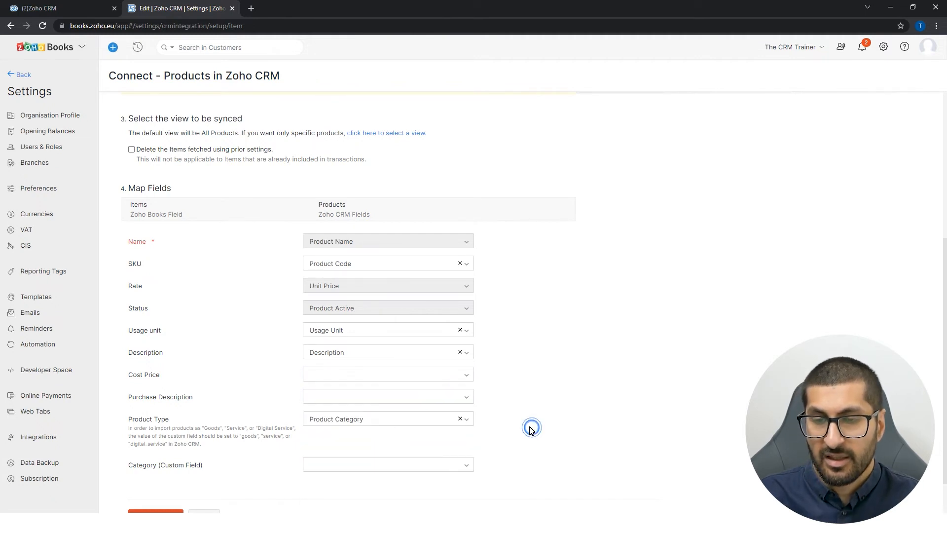
scroll(534, 433, "down", 1)
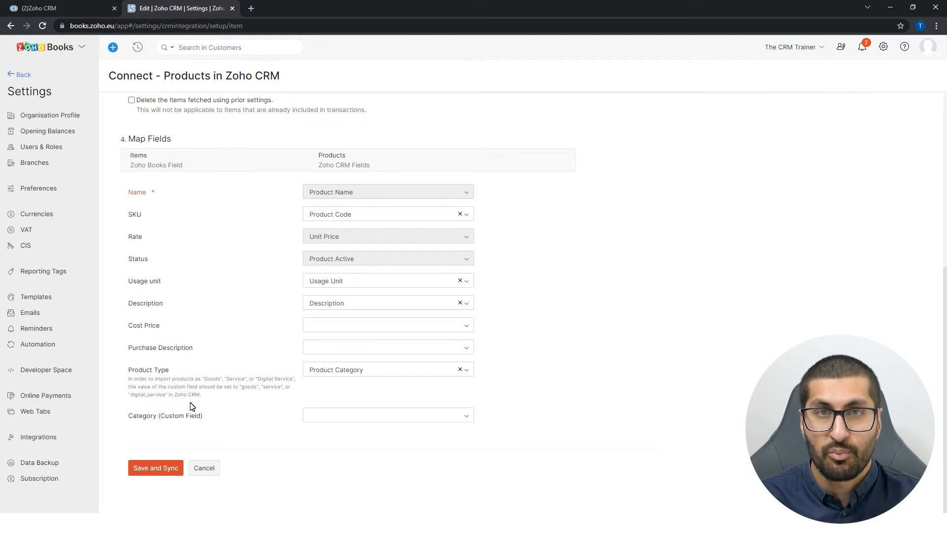
Switch to Zoho CRM and open the Products module's Standard layout for editing from the modules and fields setup
left_click(83, 6)
left_click(883, 50)
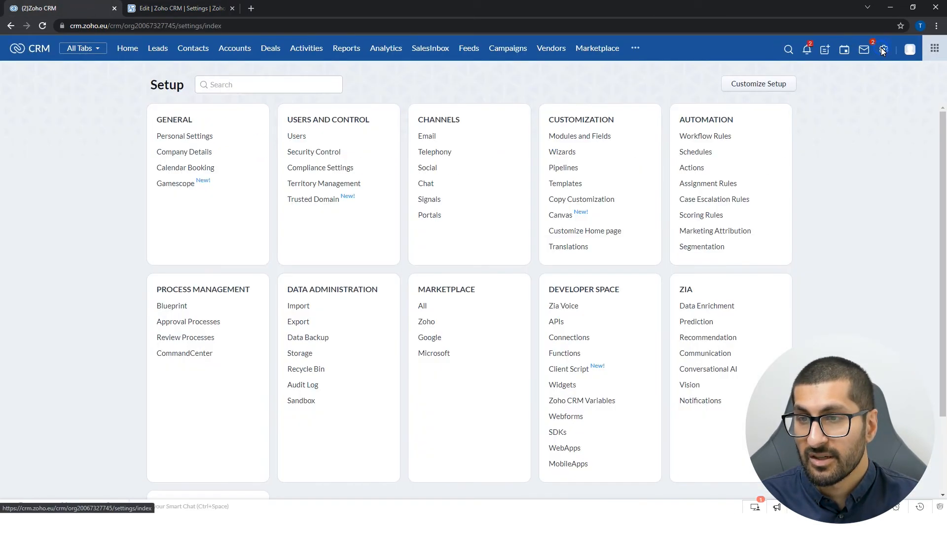
left_click(576, 137)
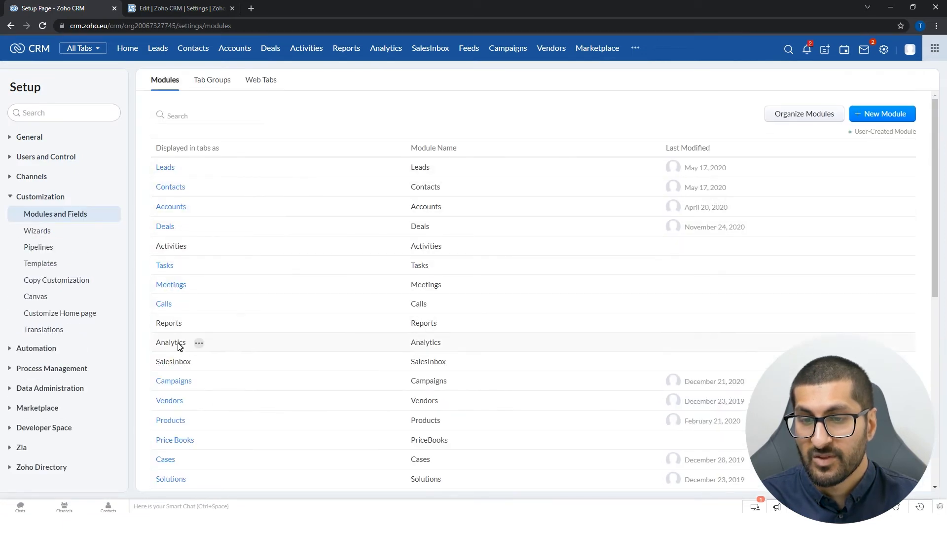
scroll(237, 355, "down", 4)
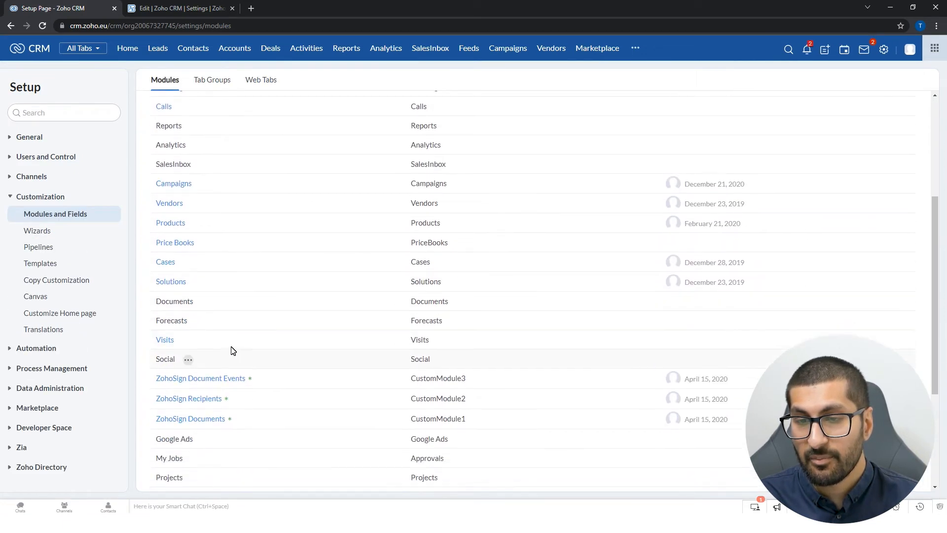
left_click(179, 223)
left_click(173, 222)
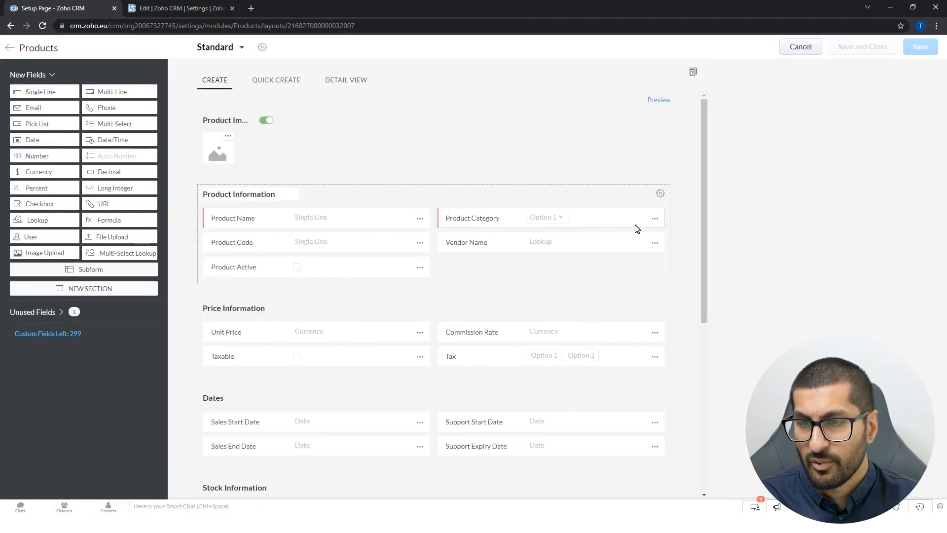
Examine the Product Category pick list options and the existing fields across the Products layout
left_click(656, 218)
left_click(635, 262)
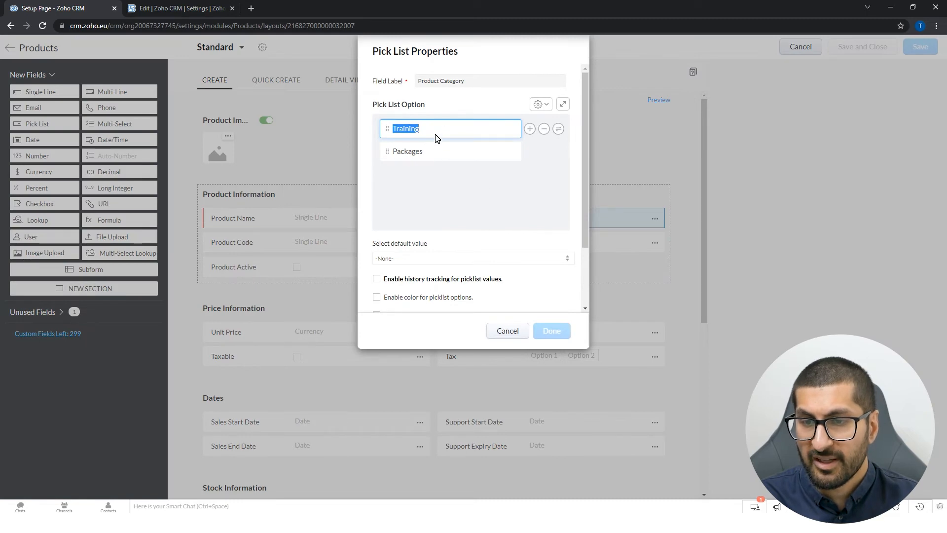
left_click(507, 330)
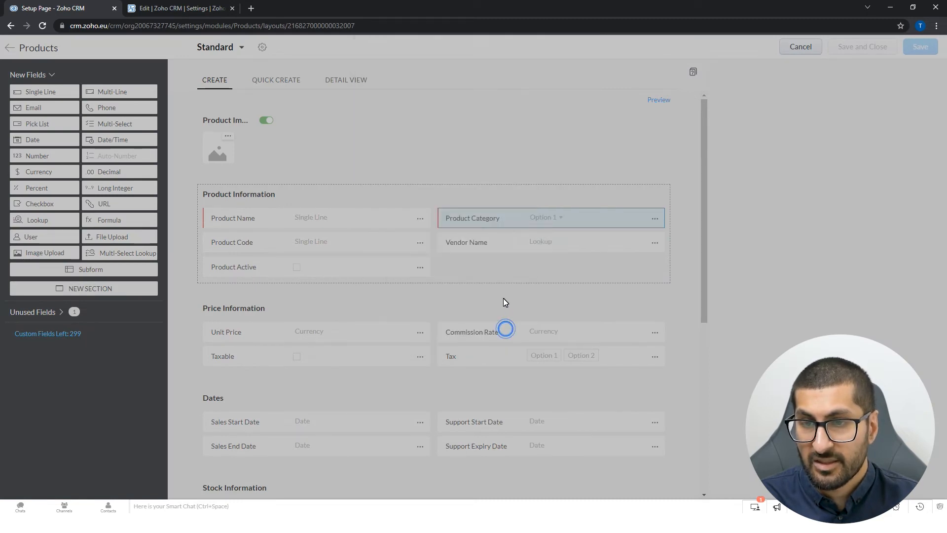
scroll(503, 293, "down", 6)
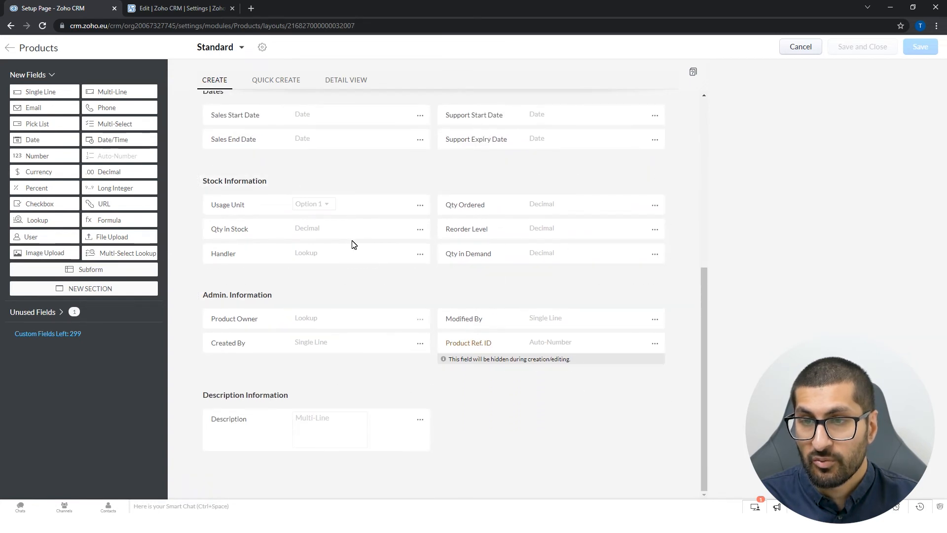
scroll(454, 244, "up", 2)
scroll(456, 244, "up", 3)
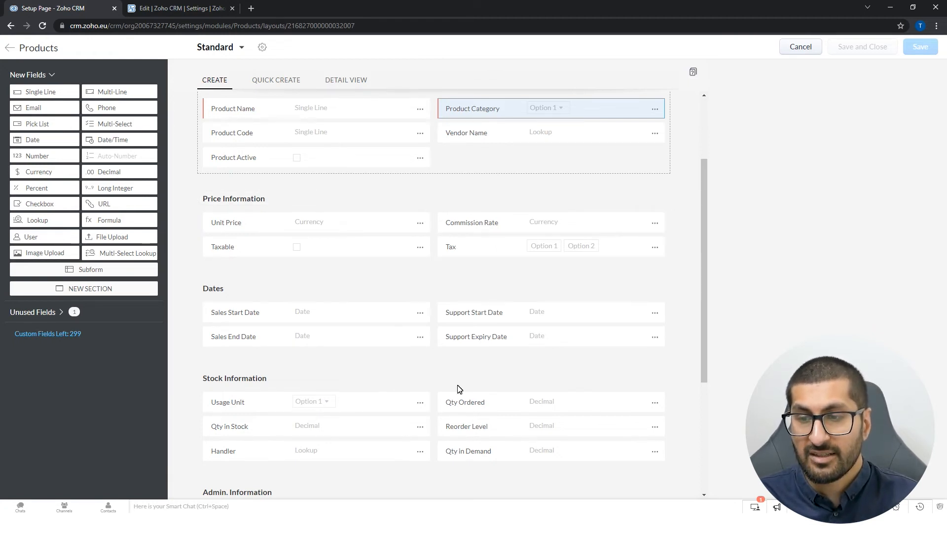
scroll(483, 217, "up", 3)
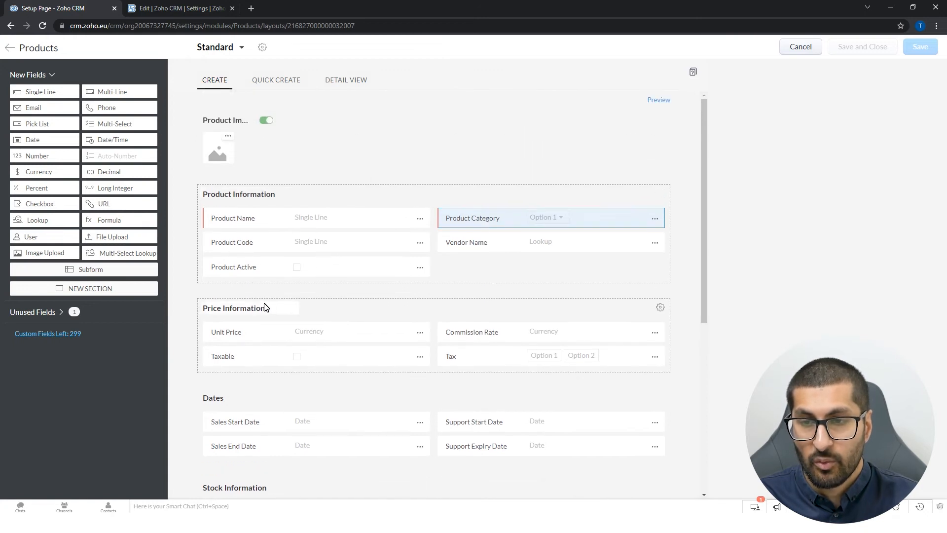
scroll(289, 305, "down", 8)
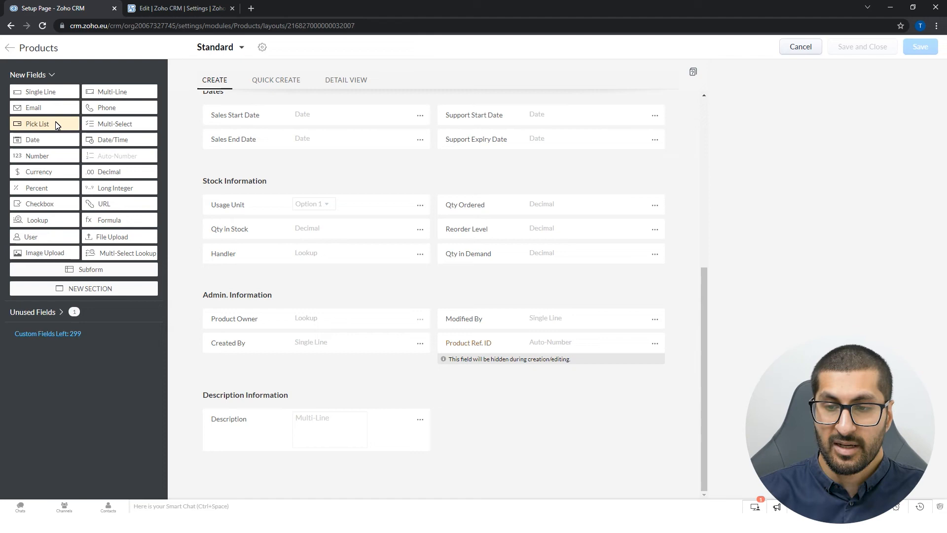
Add a pick list field labelled Product Type to the Product Information section
left_click_drag(56, 124, 510, 271)
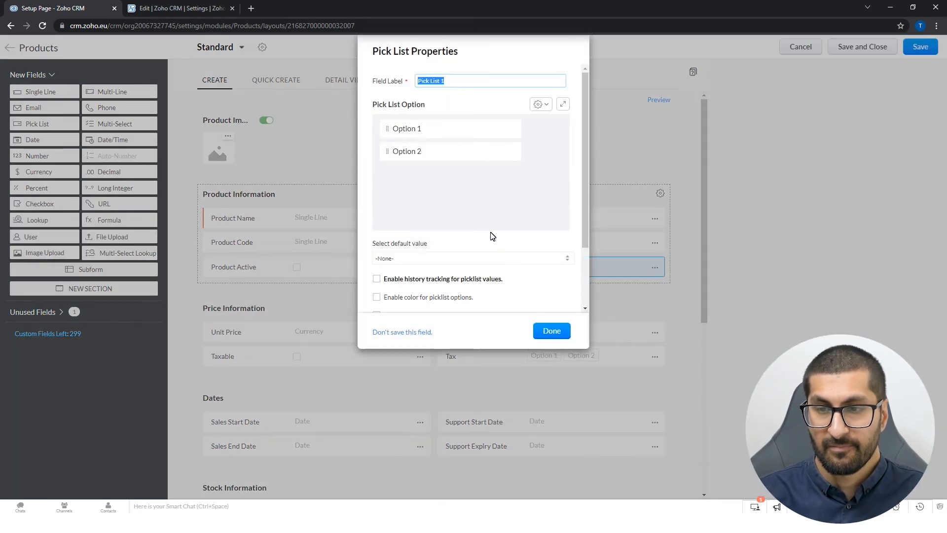
type("Product T")
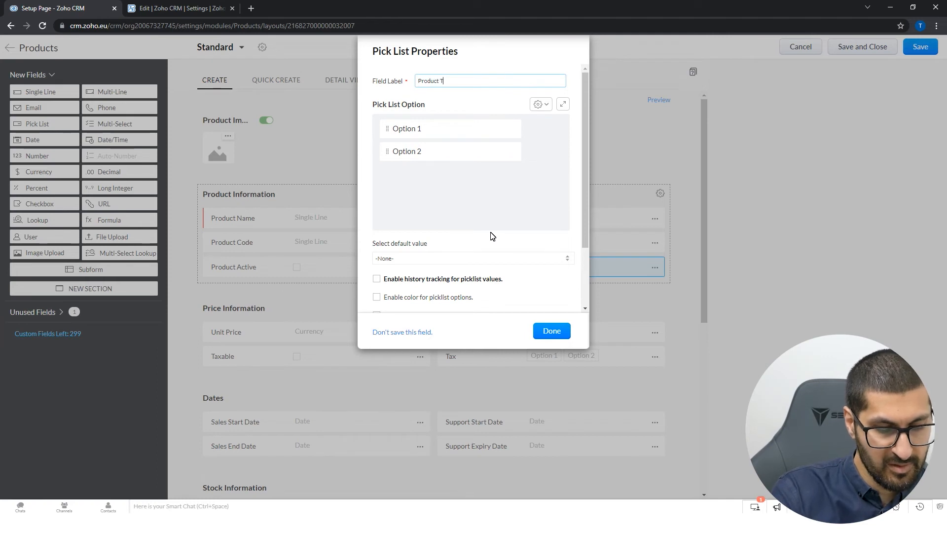
key("BackSpace")
key("BackSpace")
type("pe")
Set the Product Type options to Goods, Services and Digital Services, and save the Products layout
left_click(425, 129)
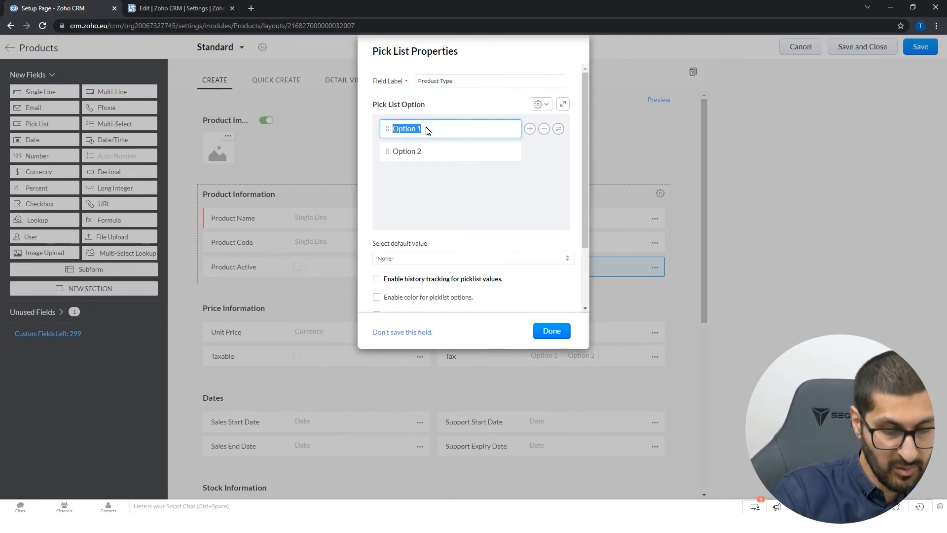
type("Goods")
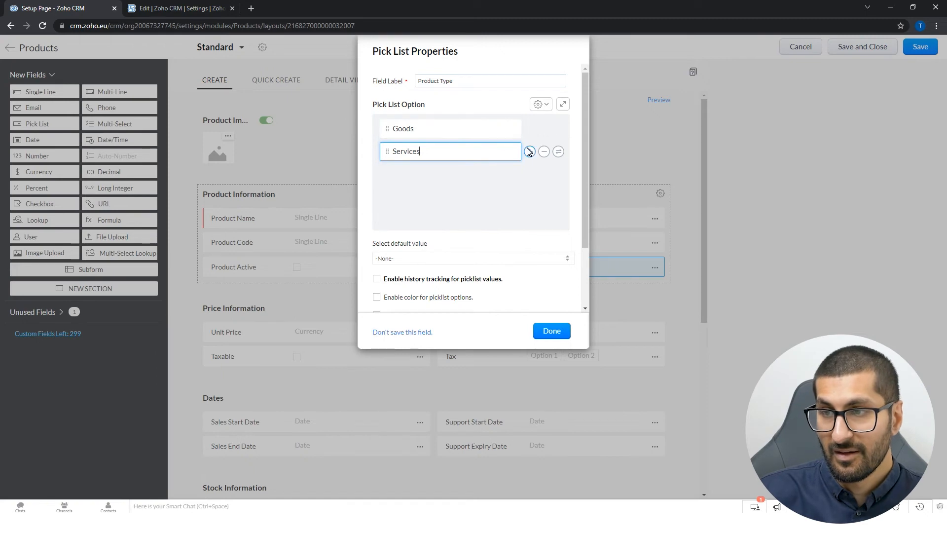
left_click(529, 151)
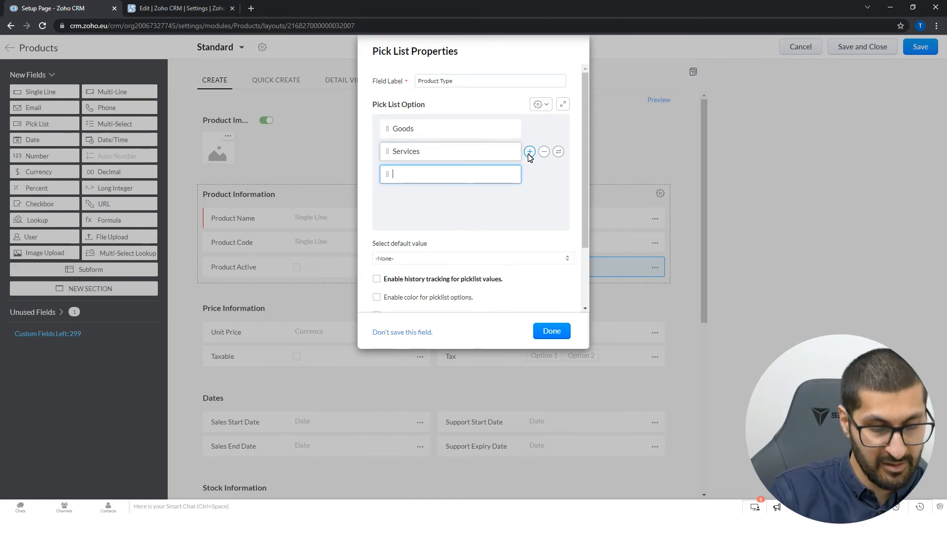
type("Digital Services")
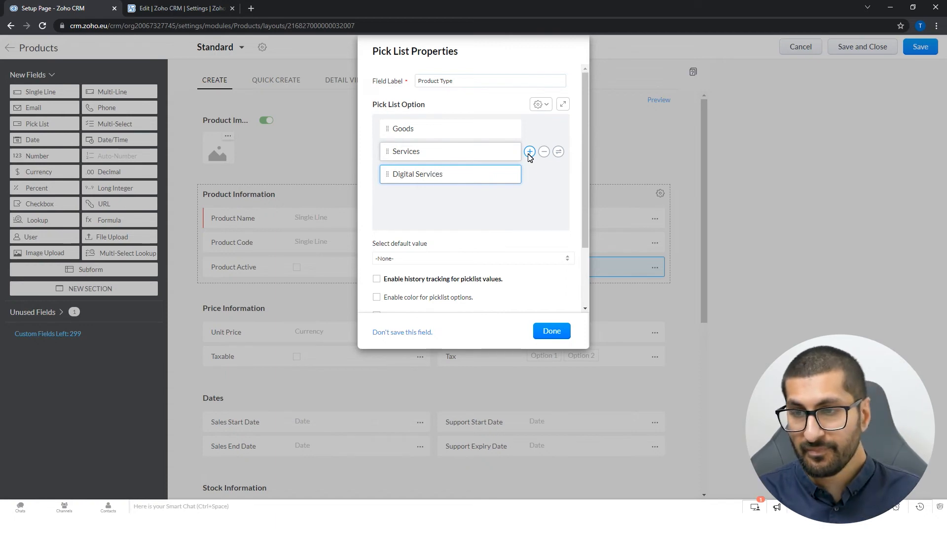
scroll(526, 227, "down", 2)
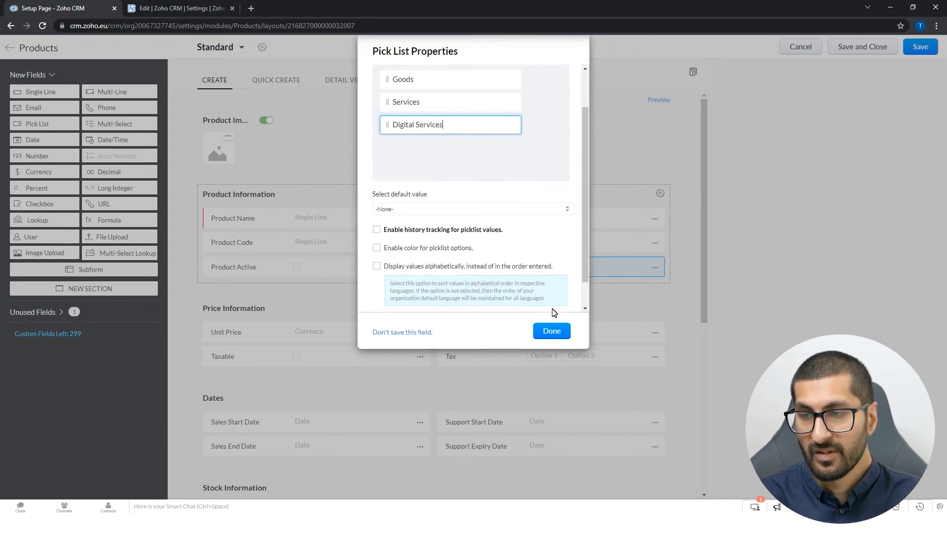
left_click(545, 331)
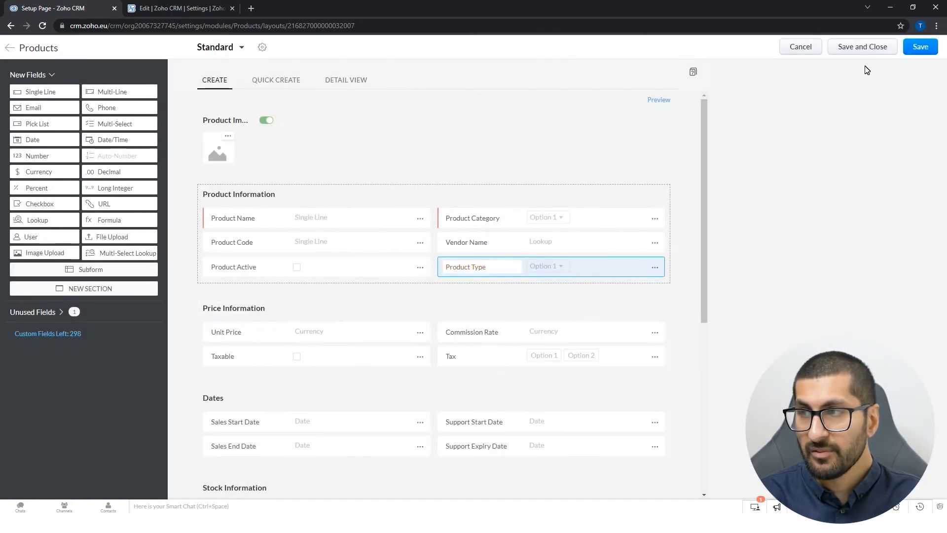
left_click(918, 46)
Switch to Zoho Books and leave the Products connection setup without saving
left_click(167, 7)
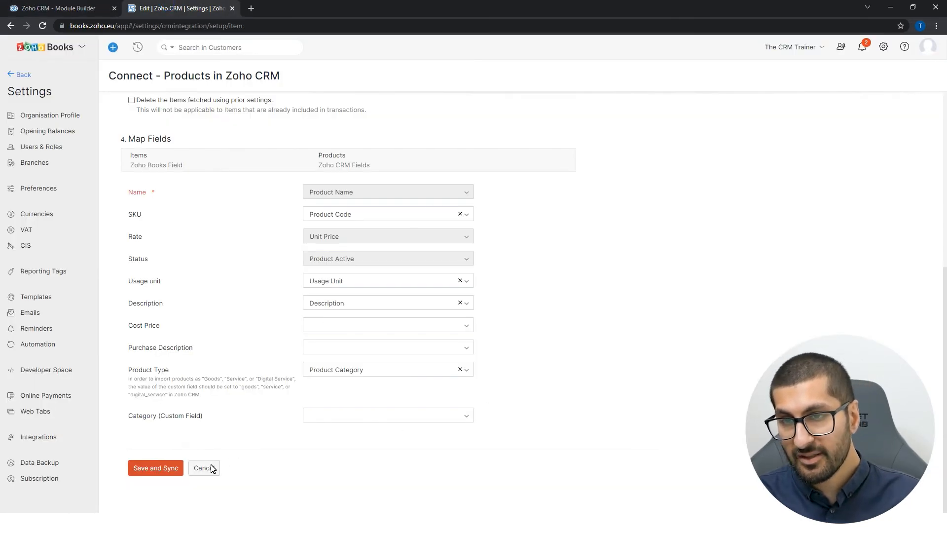
scroll(327, 306, "up", 6)
scroll(243, 332, "down", 6)
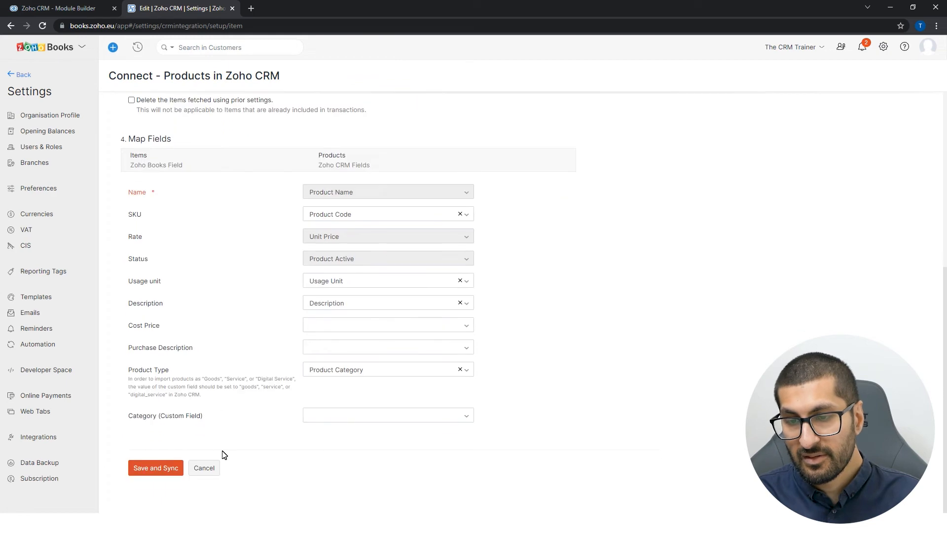
left_click(206, 471)
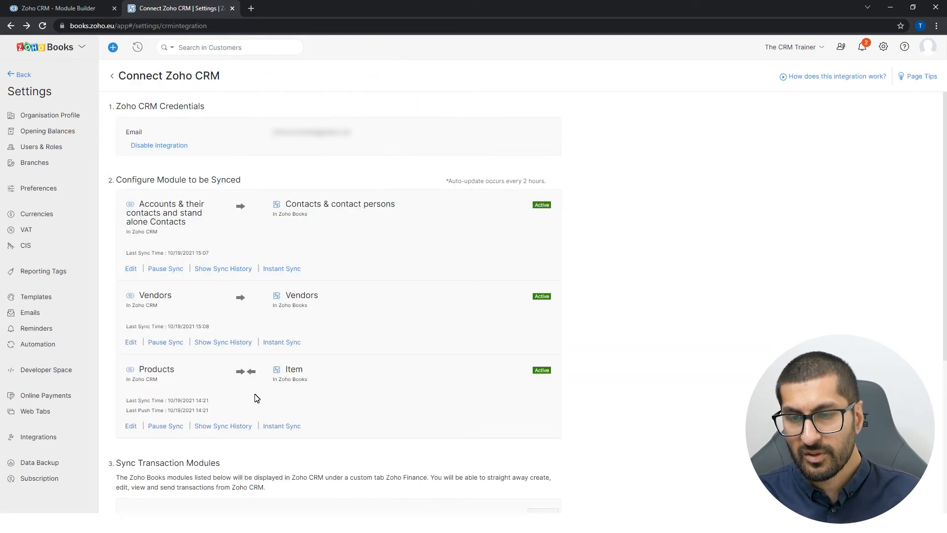
Edit the Products module's sync settings again, map Product Type to the CRM Product Type field, and save and sync
scroll(165, 409, "down", 5)
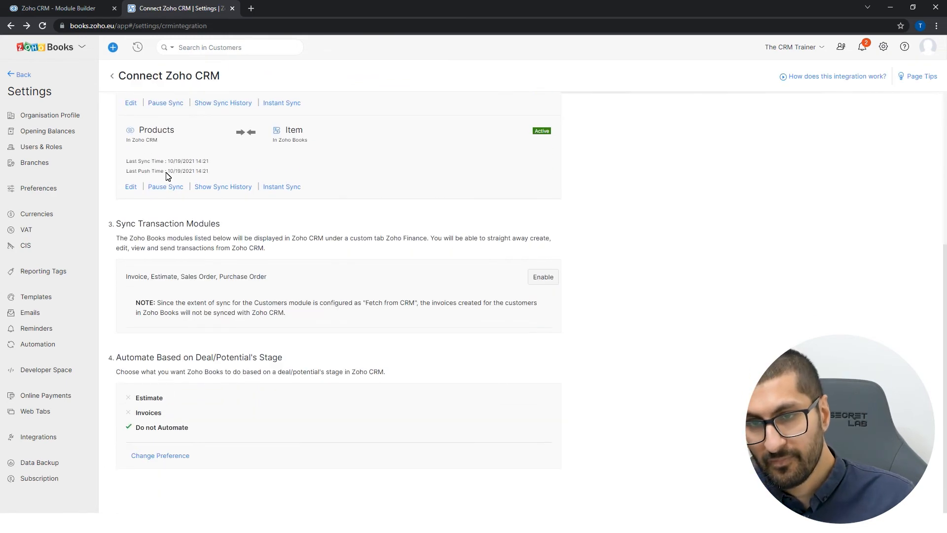
left_click(130, 186)
scroll(357, 290, "down", 1)
scroll(357, 290, "down", 5)
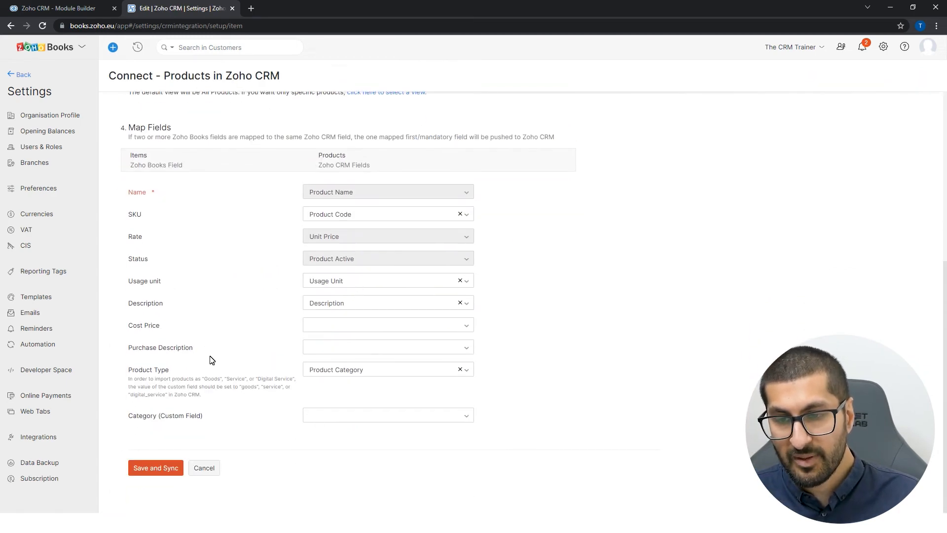
left_click(349, 374)
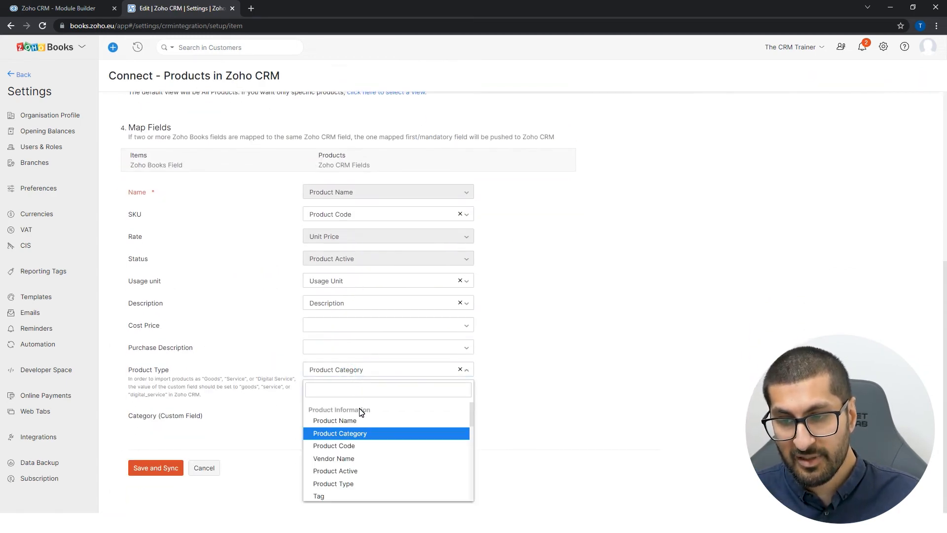
left_click(345, 484)
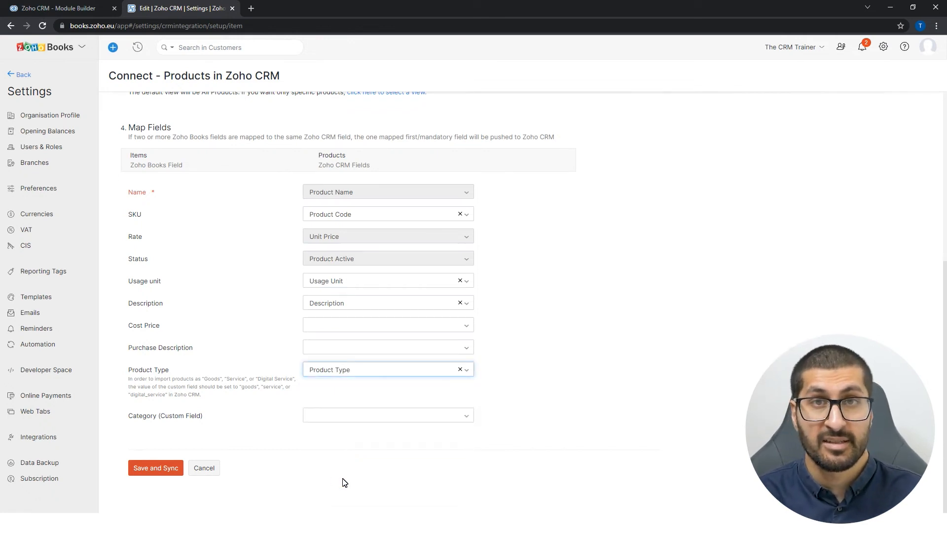
left_click(363, 393)
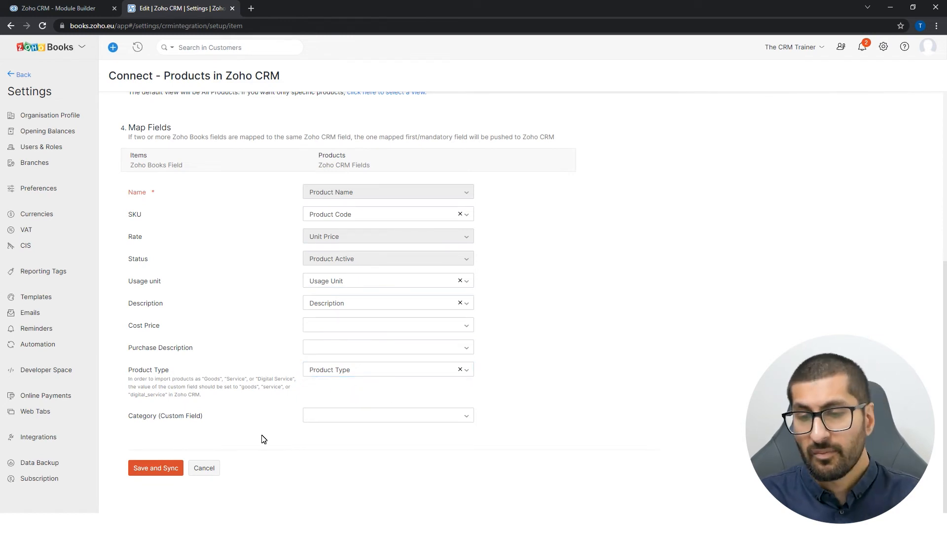
left_click(178, 467)
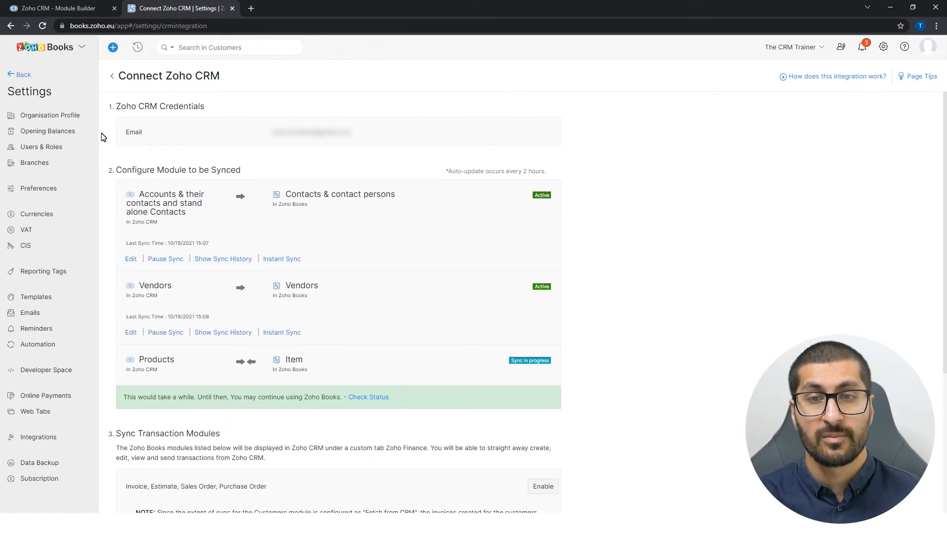
Leave the settings and open the Bespoke Training item from the items list for editing
left_click(25, 75)
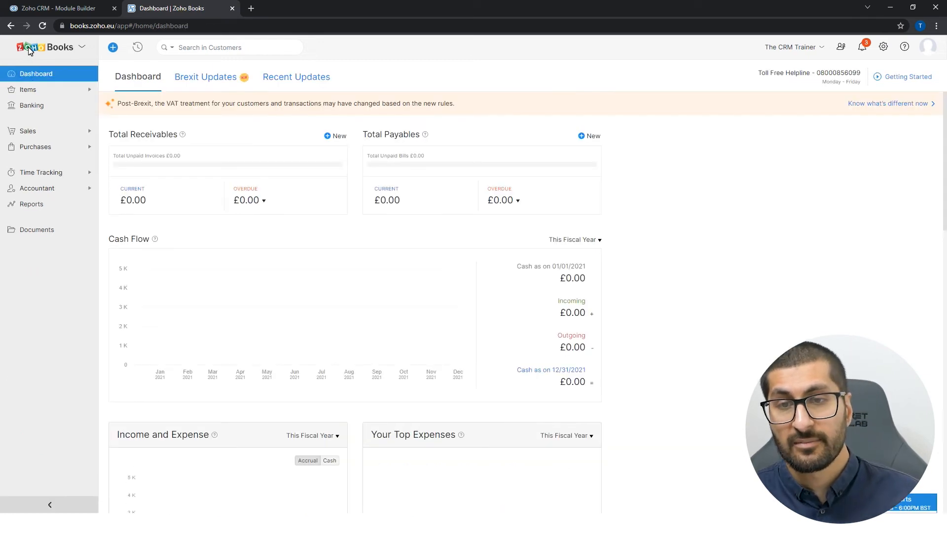
left_click(33, 90)
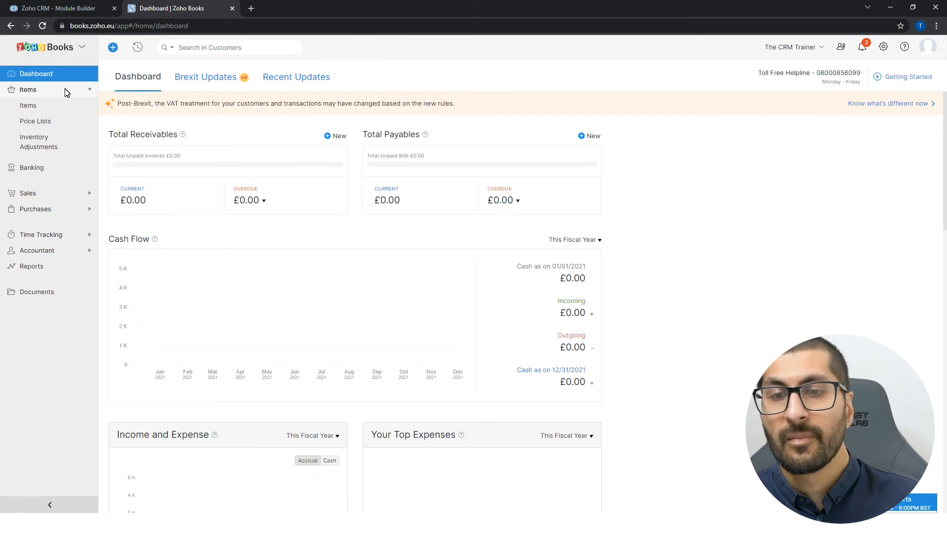
left_click(60, 110)
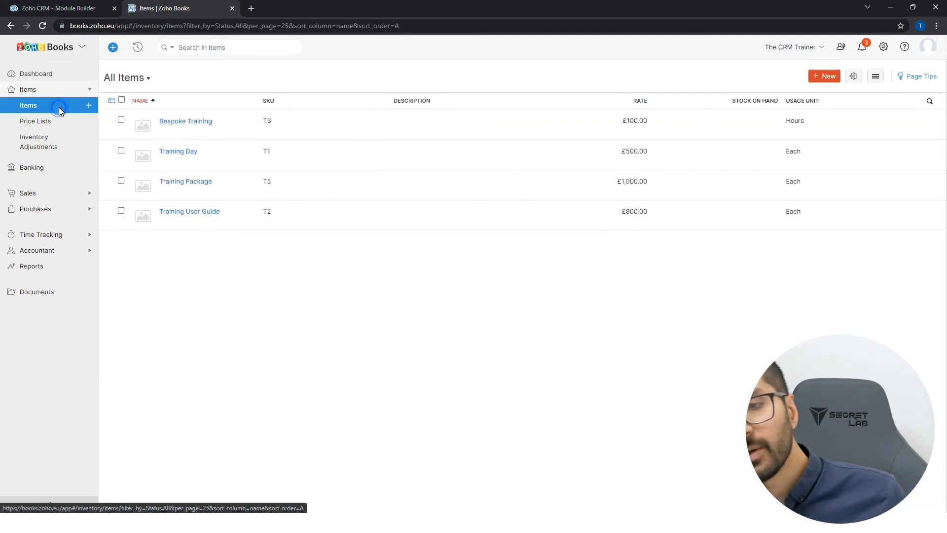
left_click(208, 124)
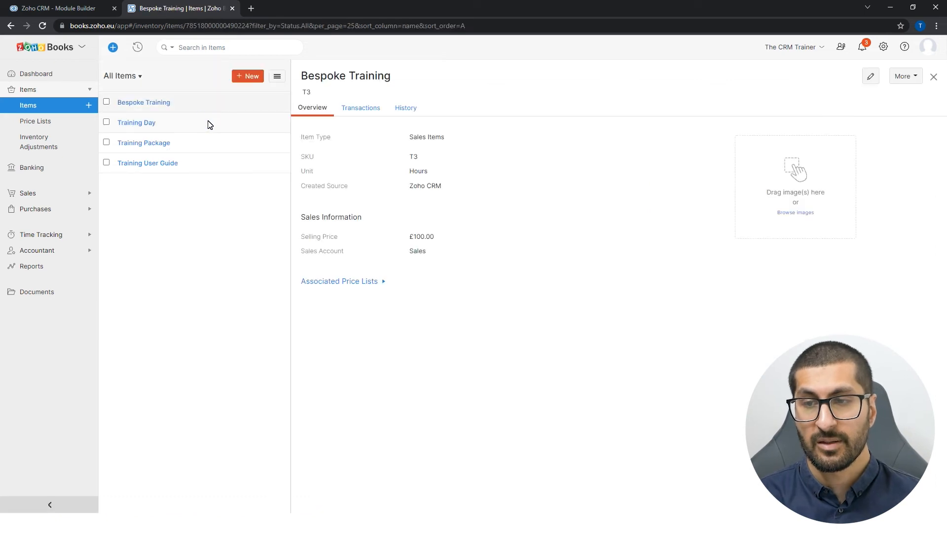
left_click(871, 76)
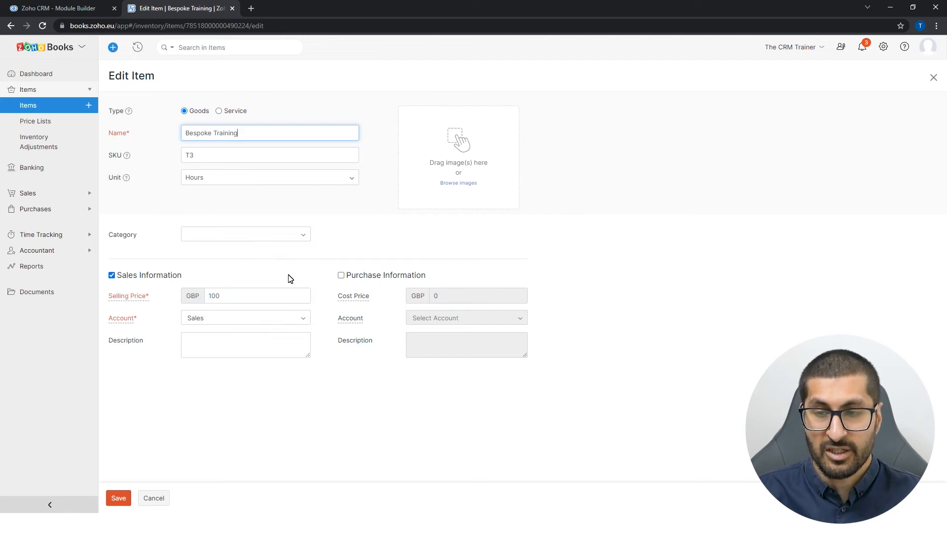
Examine the Bespoke Training item's sales and purchase account options, briefly enabling purchase information and disabling it again
left_click(288, 322)
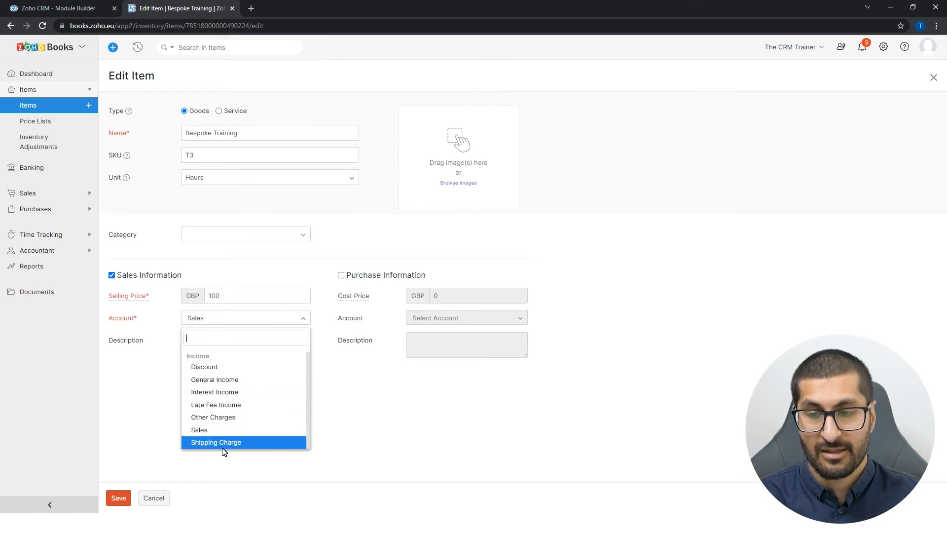
left_click(339, 401)
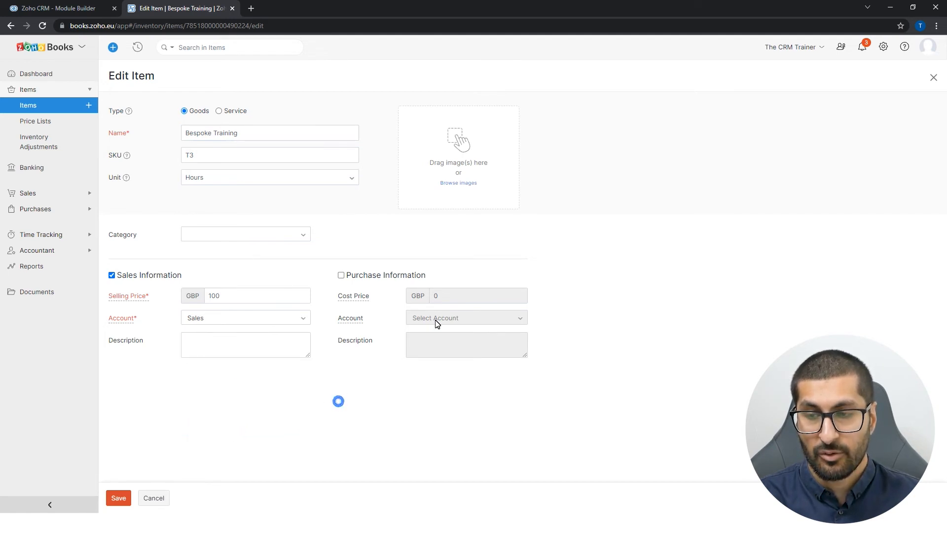
left_click(341, 275)
left_click(458, 317)
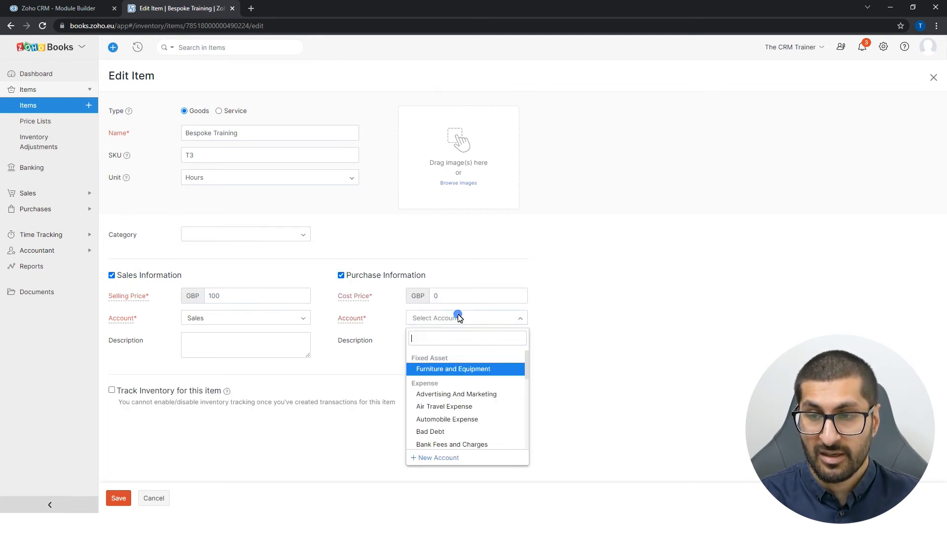
scroll(467, 417, "down", 5)
scroll(467, 418, "down", 2)
scroll(467, 418, "up", 6)
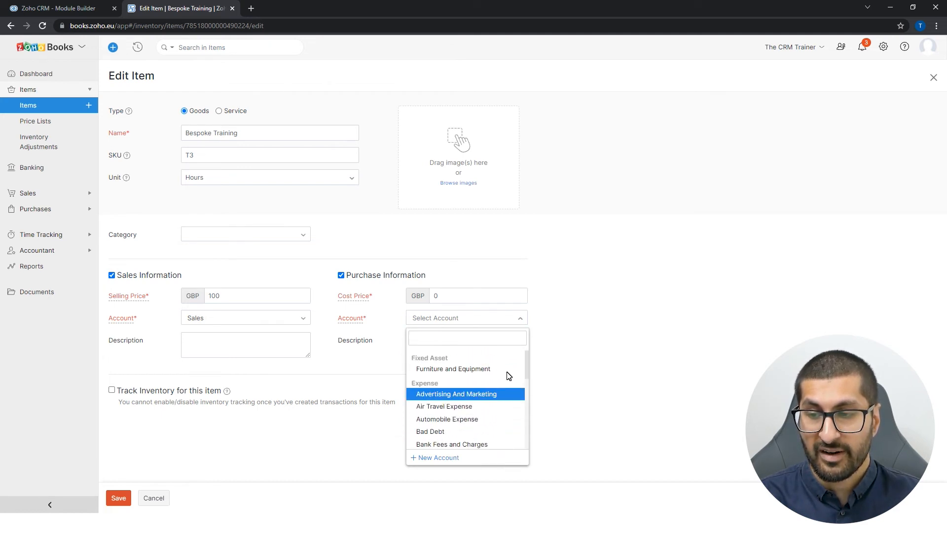
left_click(585, 337)
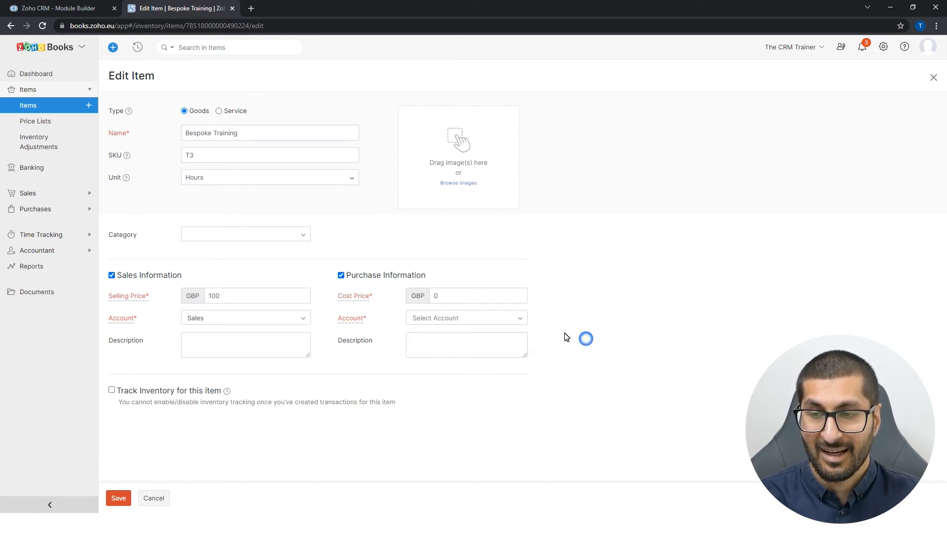
left_click(341, 277)
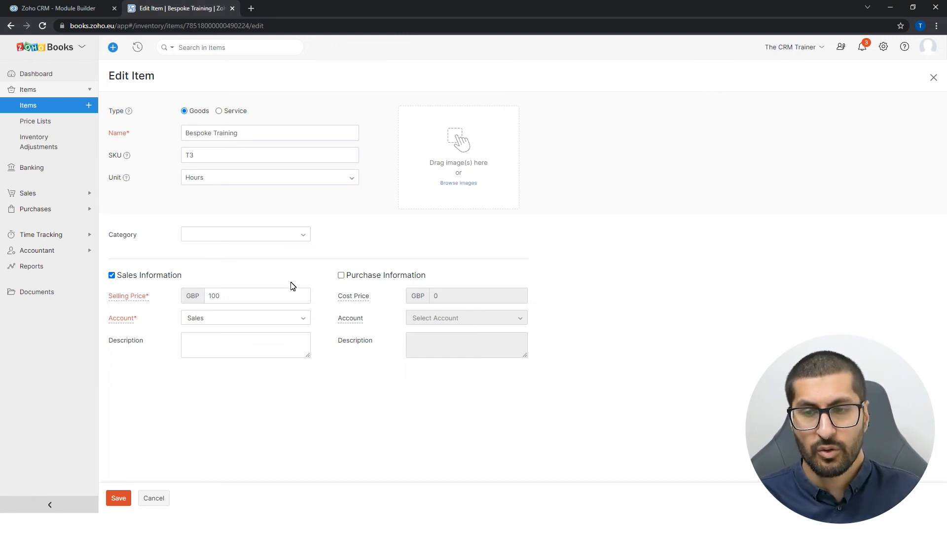
mouse_move(131, 112)
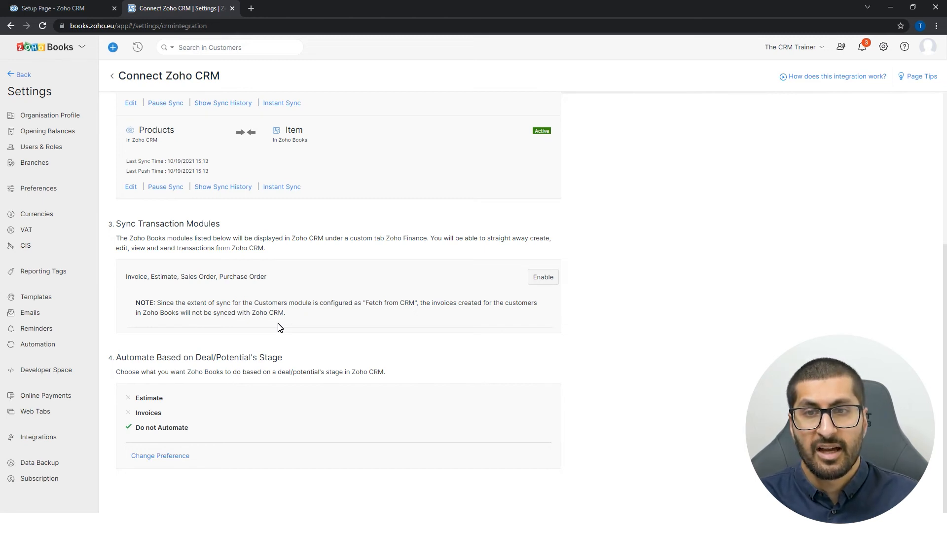
Switch to Zoho CRM and check the Organize Modules list for Sales Orders, Purchase Orders, Quotes and Invoices, leaving it without changes
left_click(60, 9)
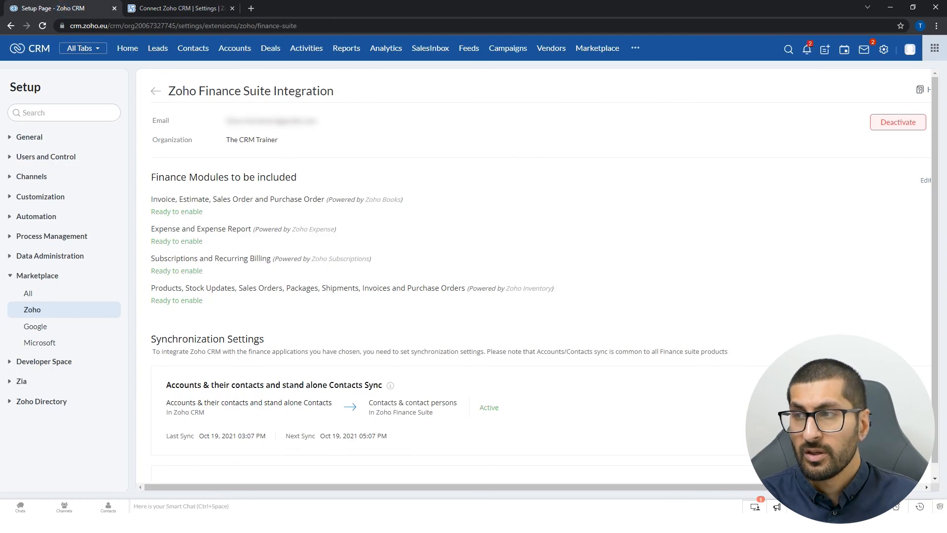
left_click(884, 54)
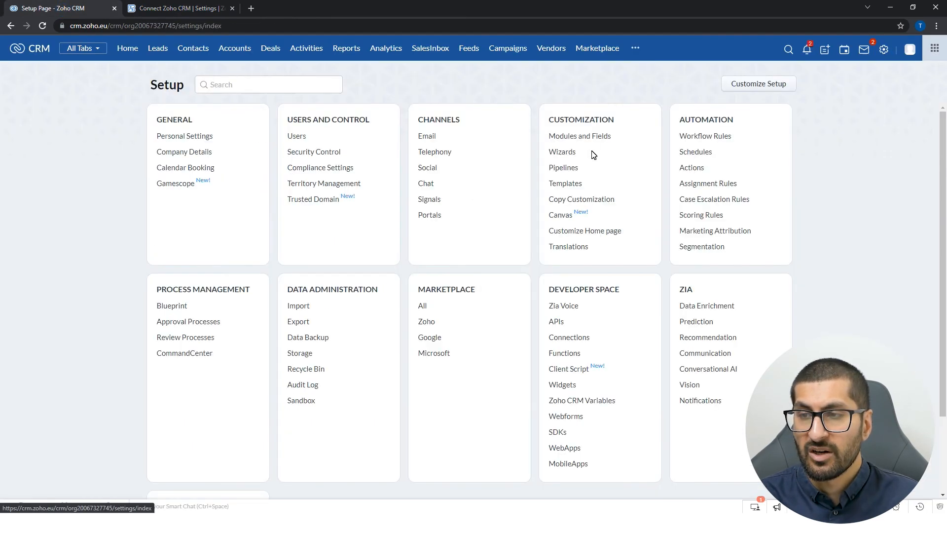
left_click(575, 141)
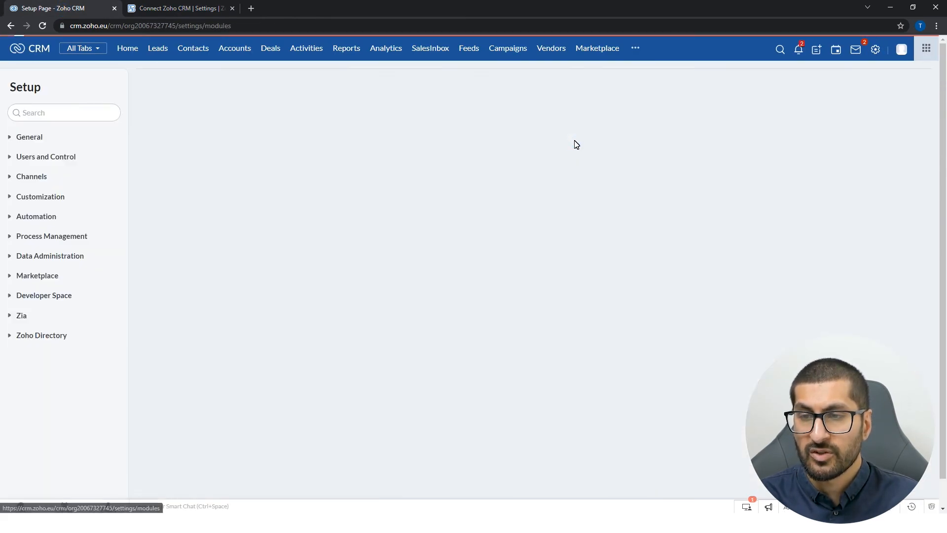
scroll(764, 271, "down", 1)
scroll(765, 270, "up", 1)
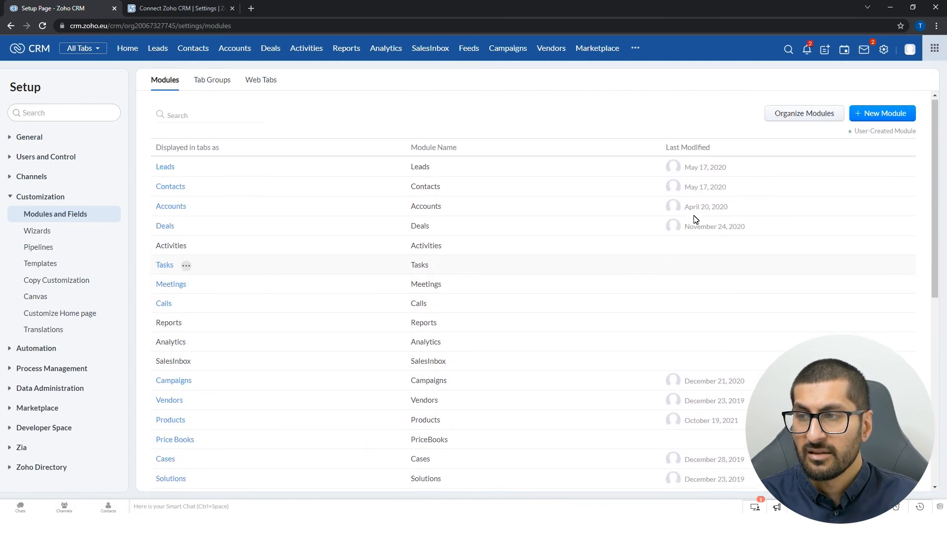
left_click(779, 116)
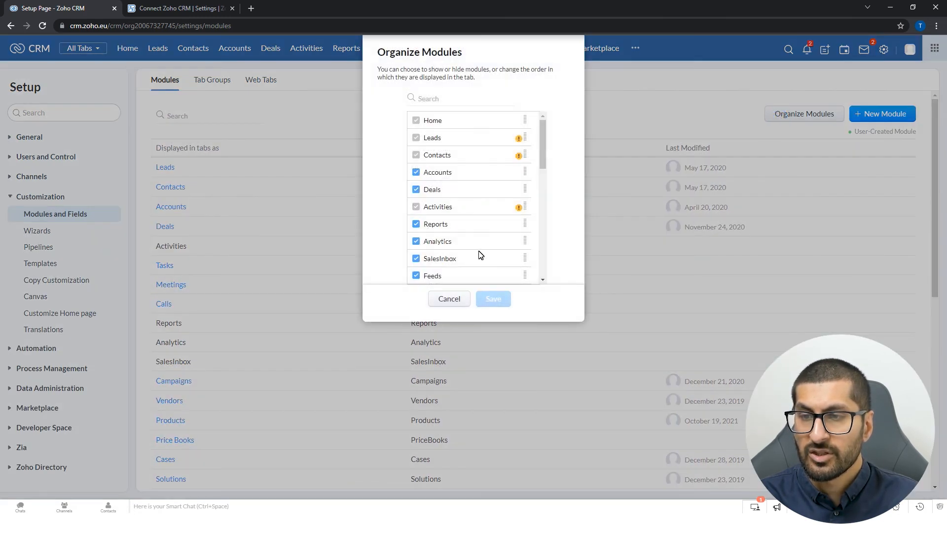
scroll(470, 252, "down", 6)
scroll(477, 245, "down", 1)
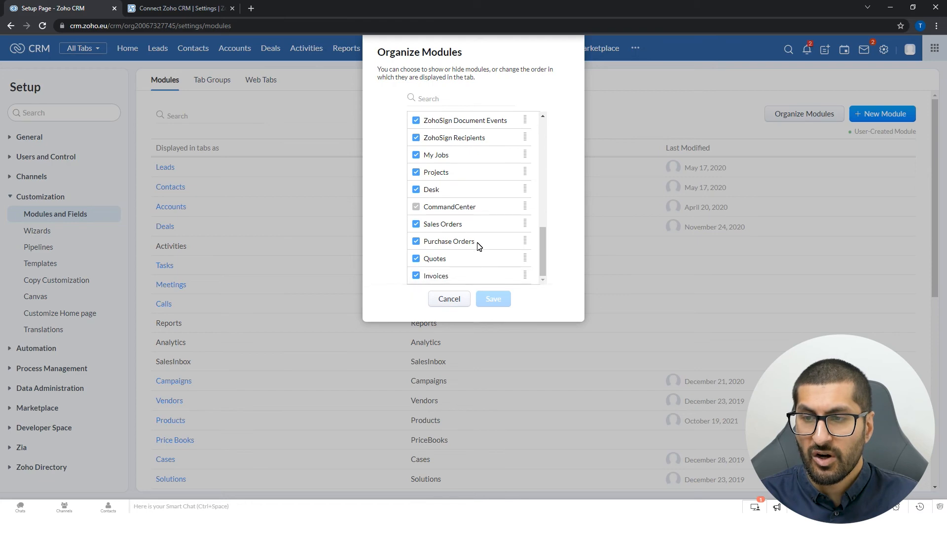
left_click(446, 298)
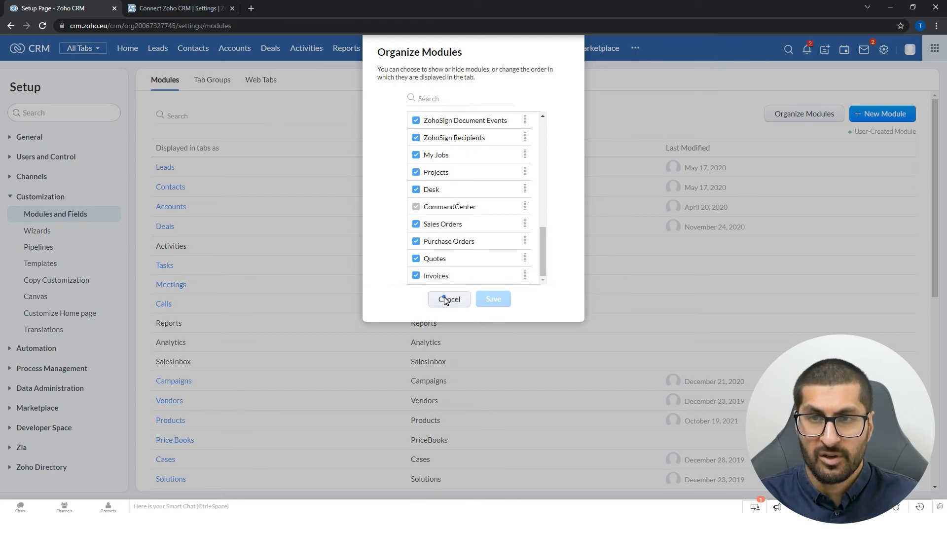
Switch back to Zoho Books and review the sync direction of each CRM module and the transaction module sync section
left_click(181, 7)
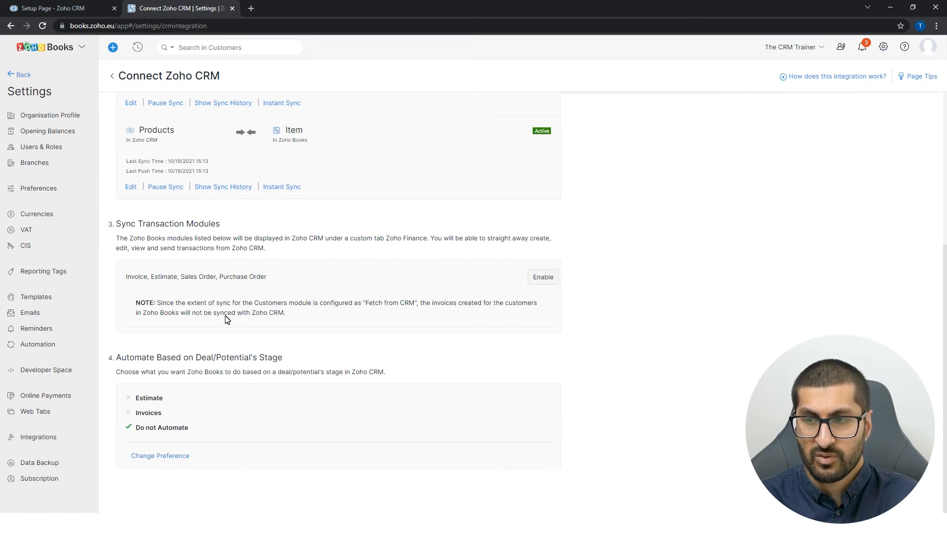
scroll(554, 324, "up", 5)
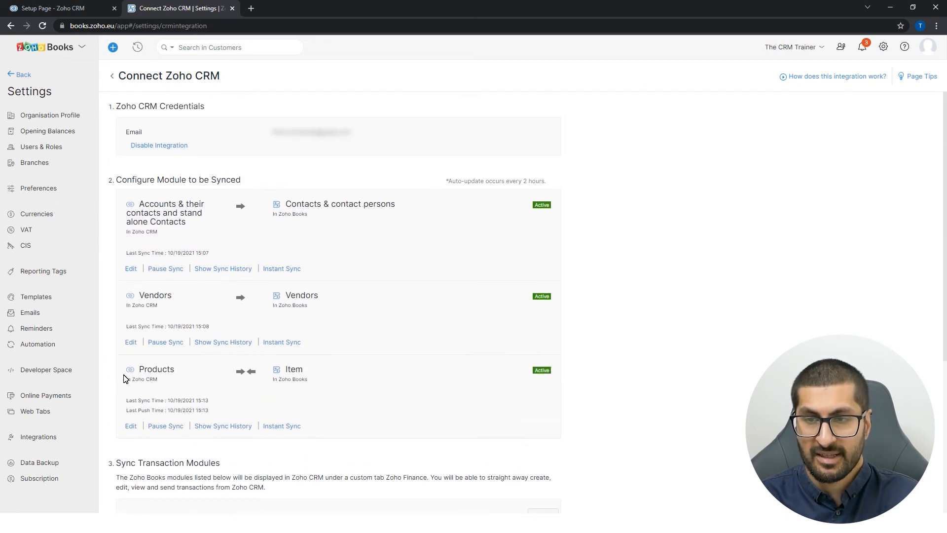
scroll(131, 405, "down", 1)
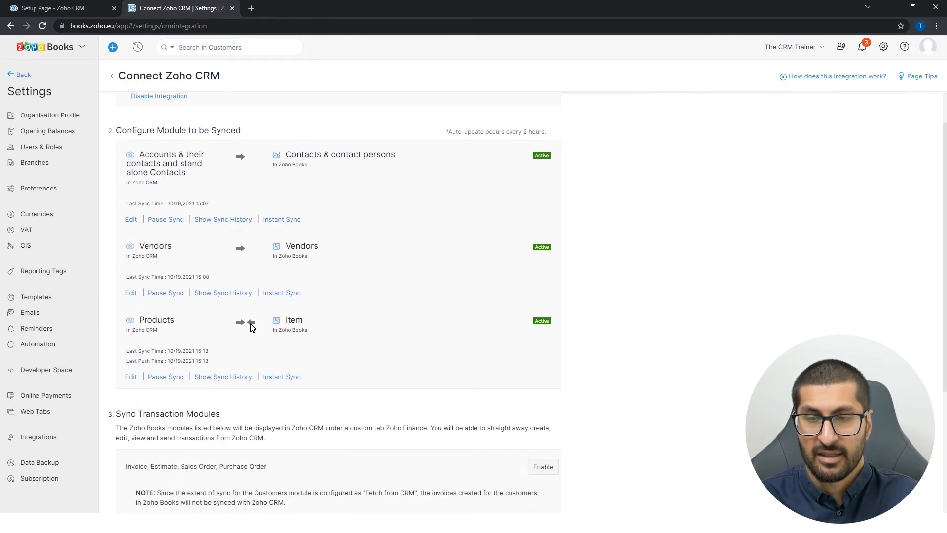
scroll(252, 329, "down", 3)
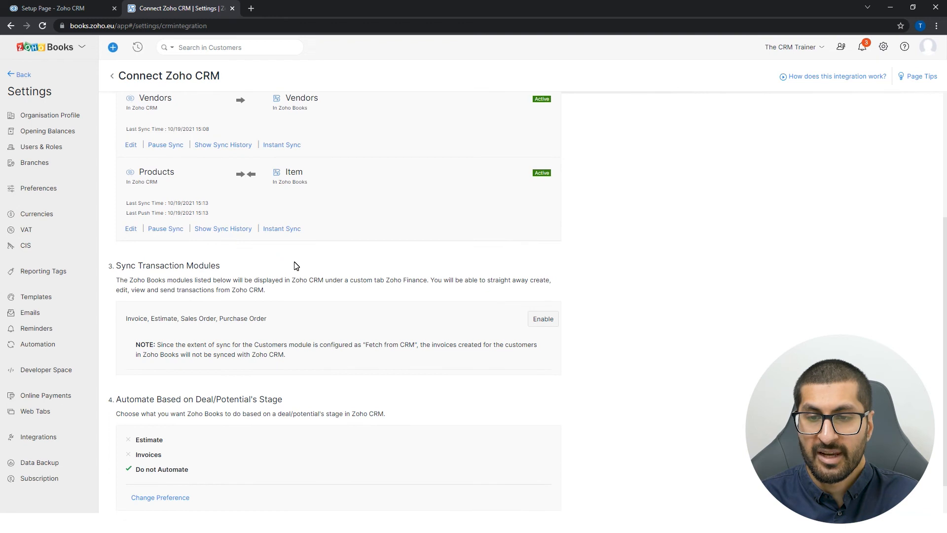
scroll(332, 348, "up", 4)
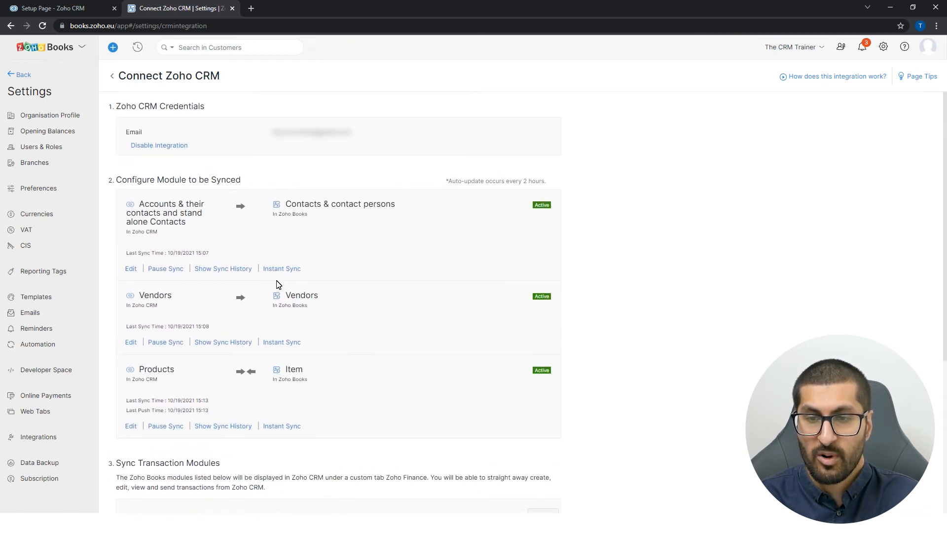
scroll(273, 285, "down", 2)
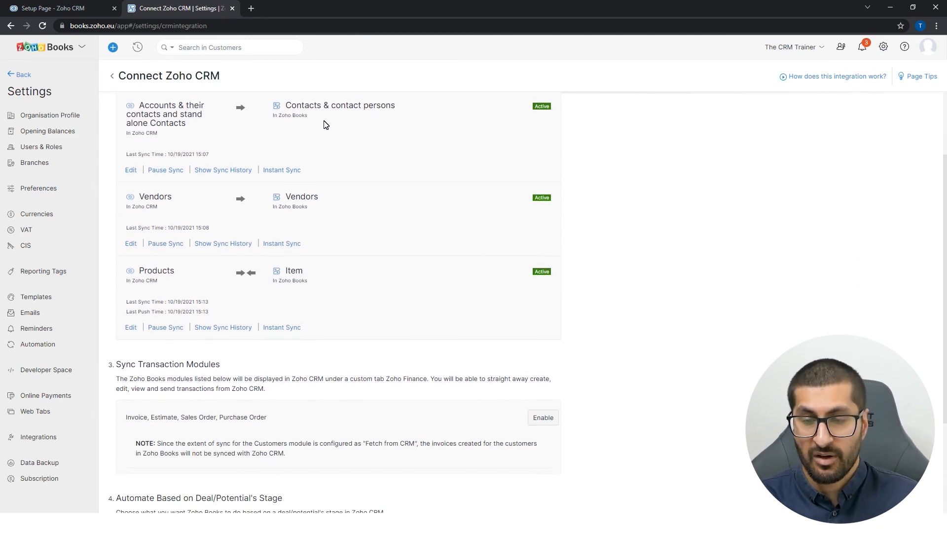
scroll(265, 395, "down", 2)
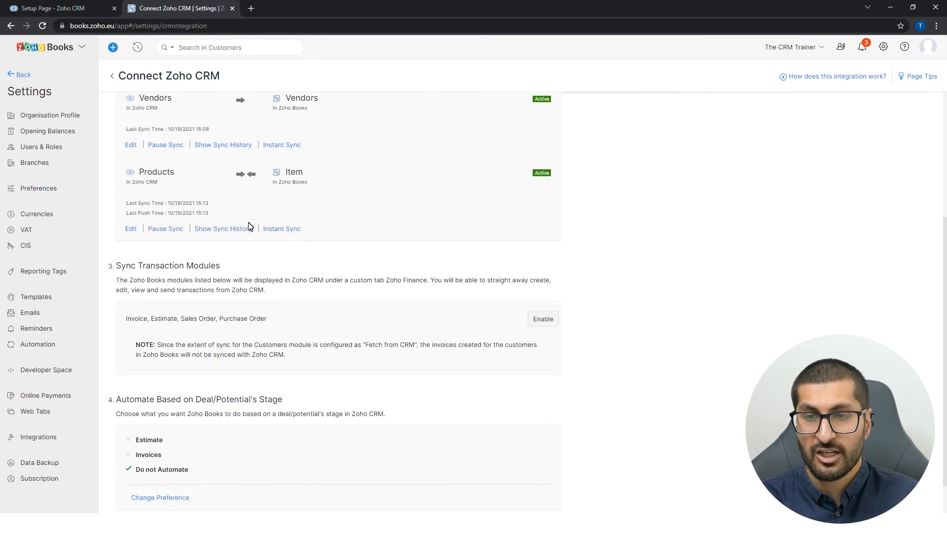
scroll(249, 220, "up", 4)
scroll(228, 273, "down", 4)
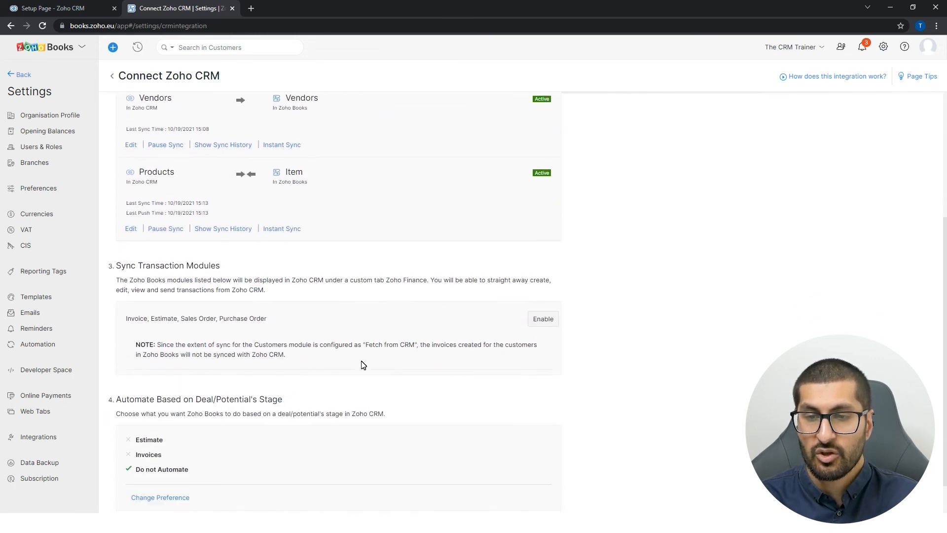
scroll(285, 357, "up", 4)
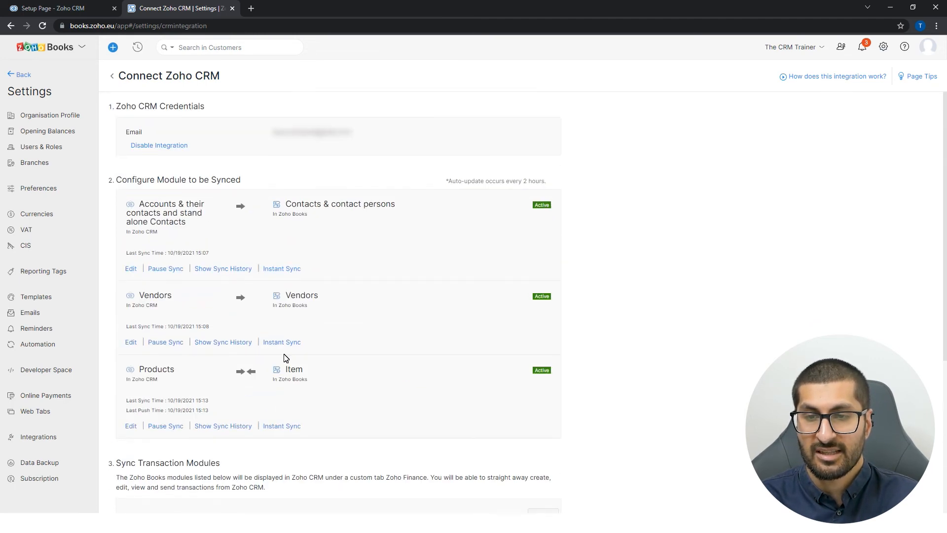
Change the Accounts & their Contacts sync extent to Sync both ways, and save and sync
left_click(131, 269)
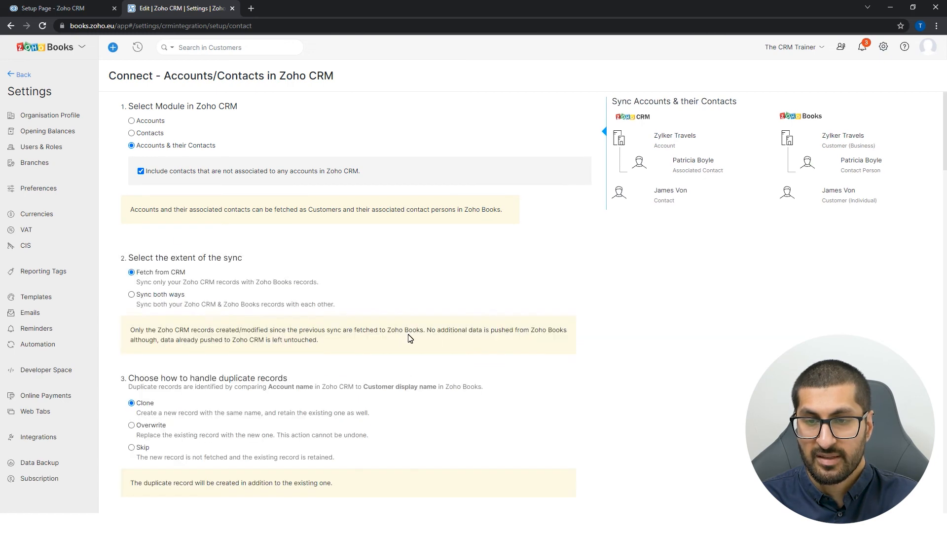
scroll(408, 338, "down", 4)
scroll(410, 338, "up", 2)
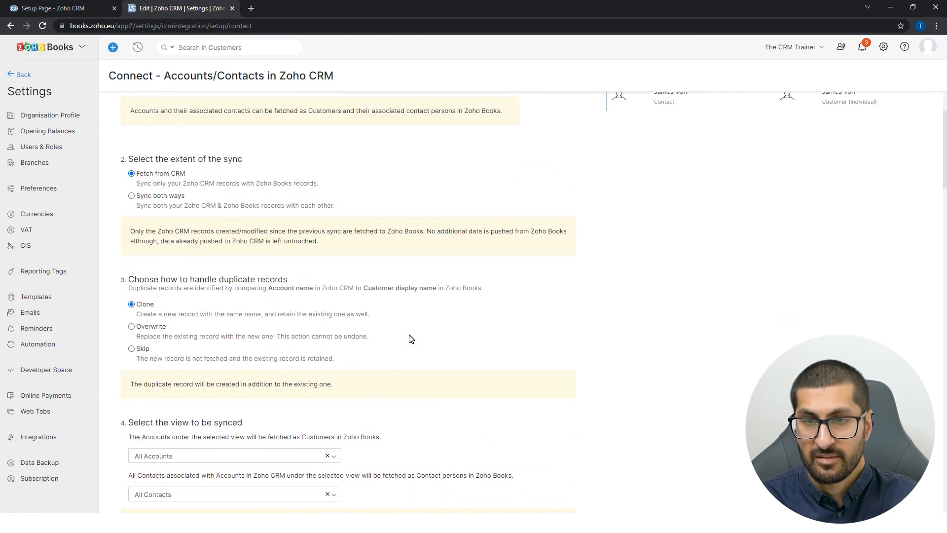
left_click(145, 196)
left_click(404, 82)
scroll(335, 274, "down", 8)
scroll(335, 274, "down", 15)
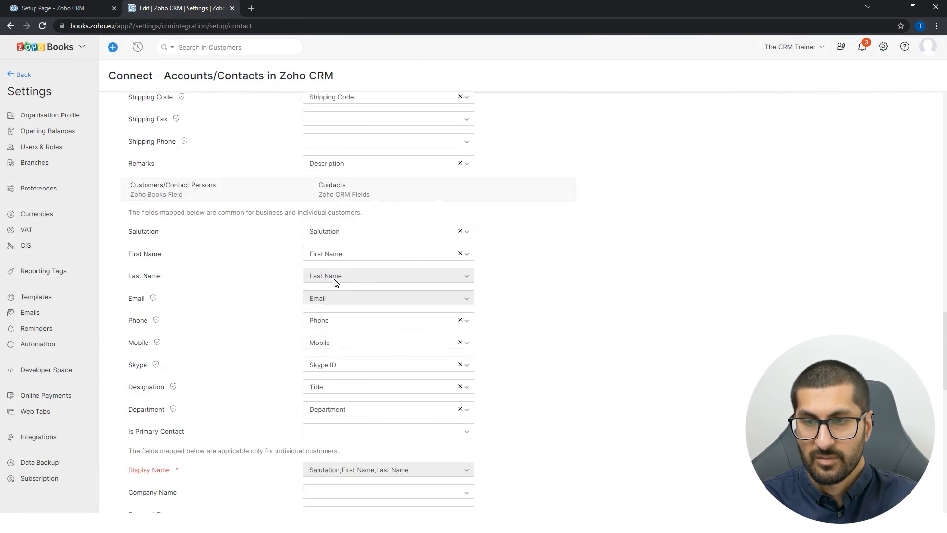
left_click(180, 467)
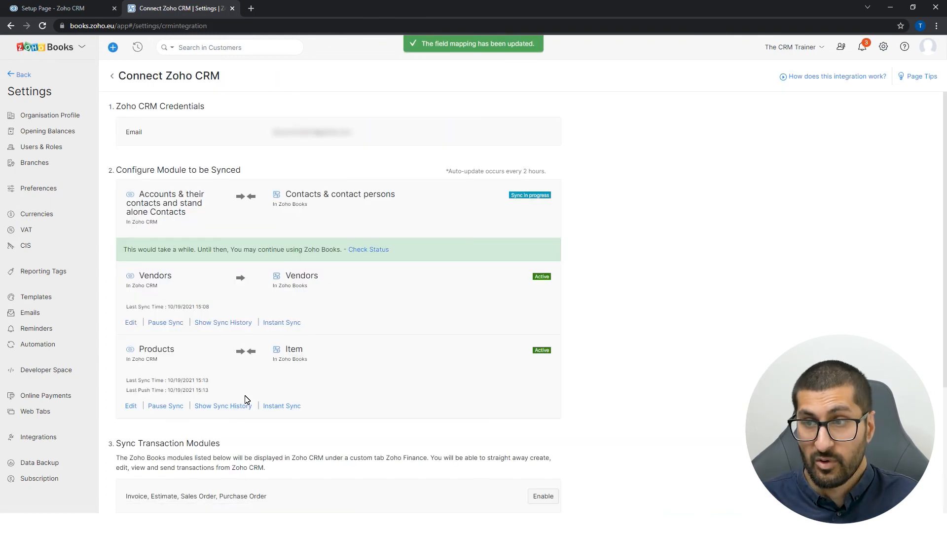
Try to enable transaction module sync for Invoice, Estimate, Sales Order and Purchase Order
scroll(559, 321, "down", 4)
left_click(549, 318)
left_click(414, 82)
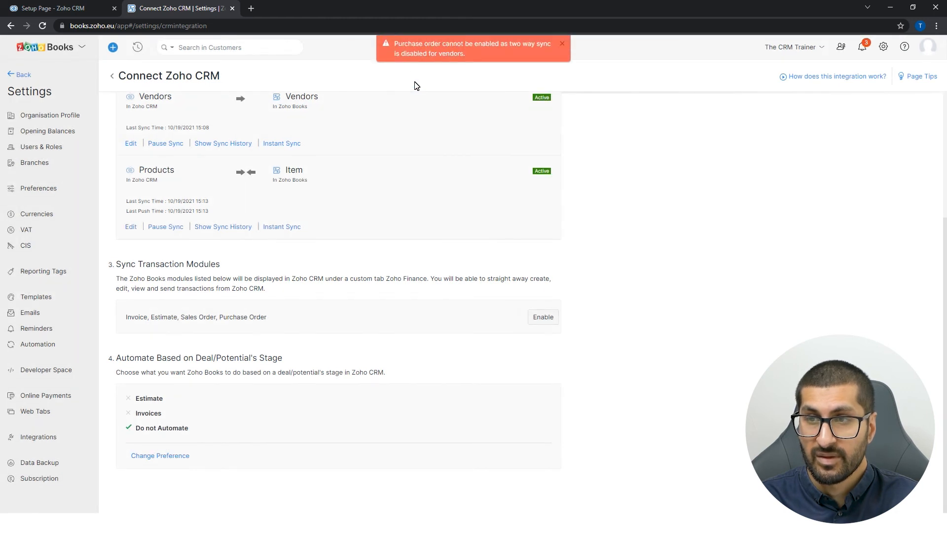
left_click(562, 45)
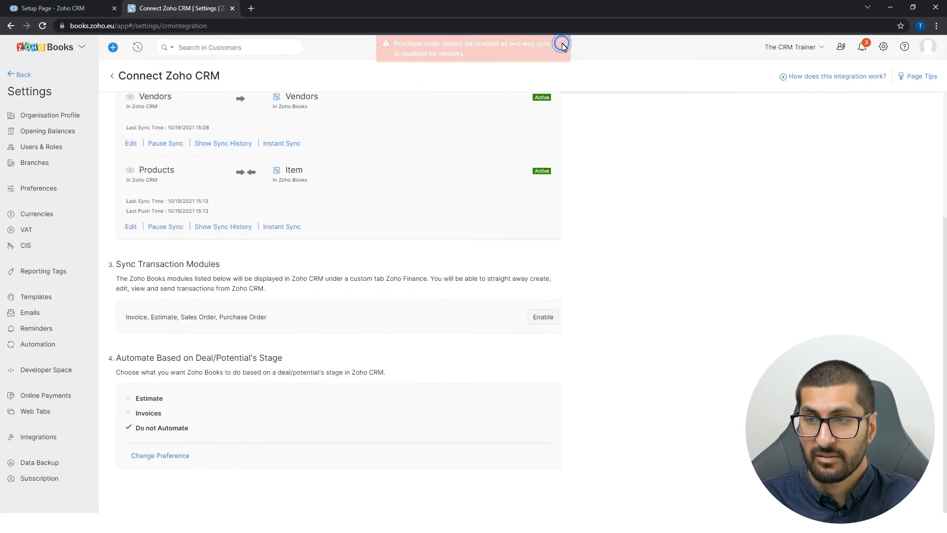
Change the Vendors sync extent to Sync both ways, save and sync, and return to the Sync Transaction Modules section
scroll(317, 235, "up", 2)
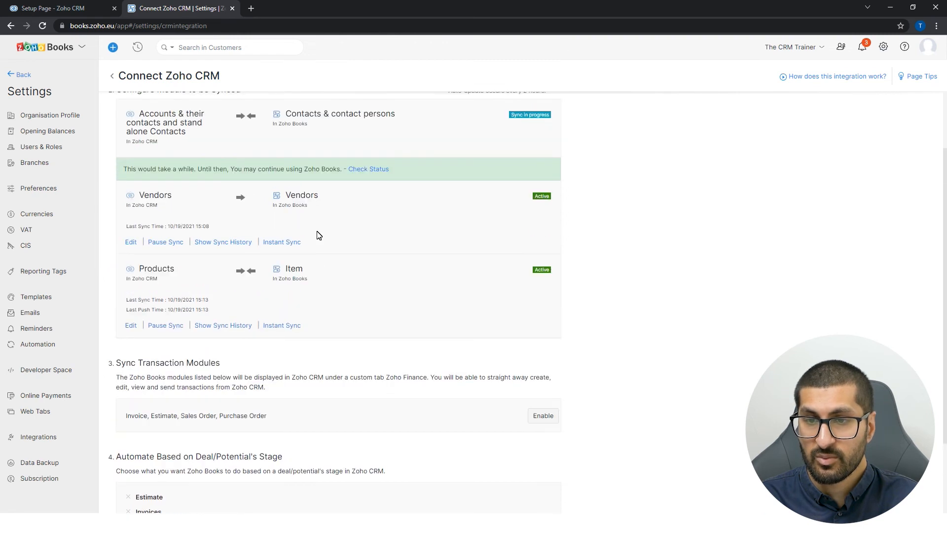
left_click(131, 242)
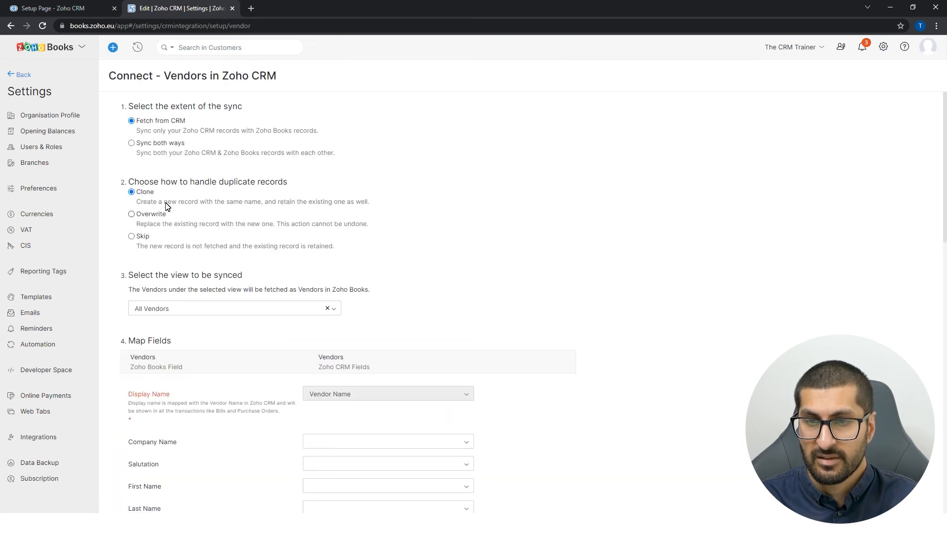
left_click(161, 147)
scroll(450, 268, "down", 15)
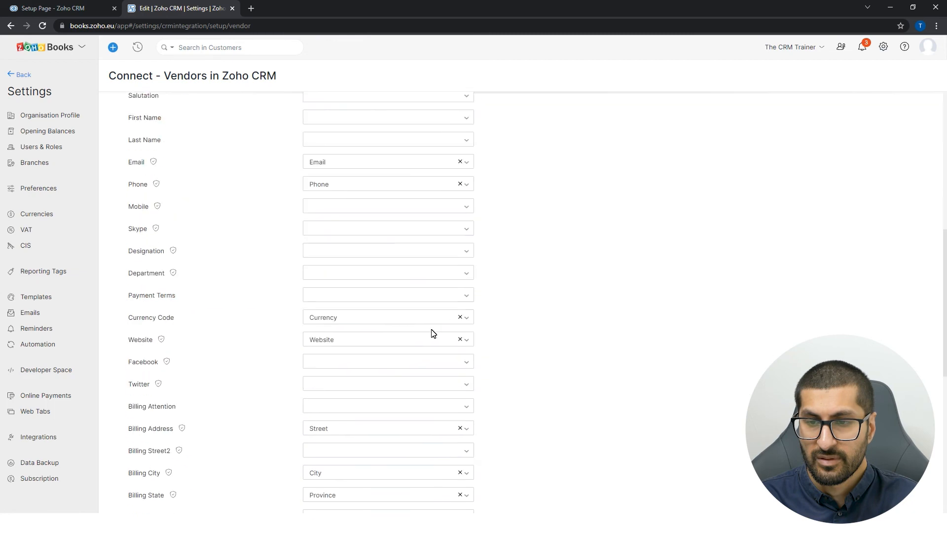
left_click(178, 466)
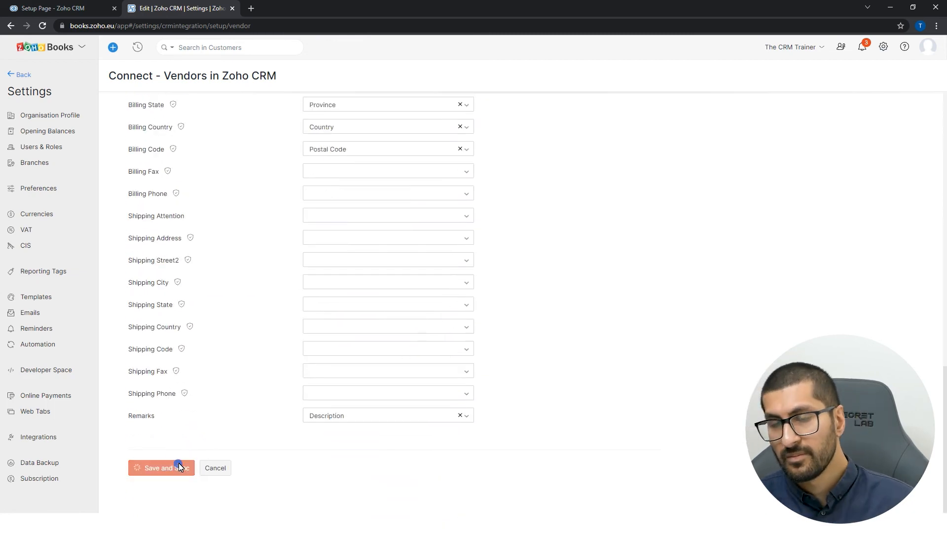
scroll(645, 353, "down", 3)
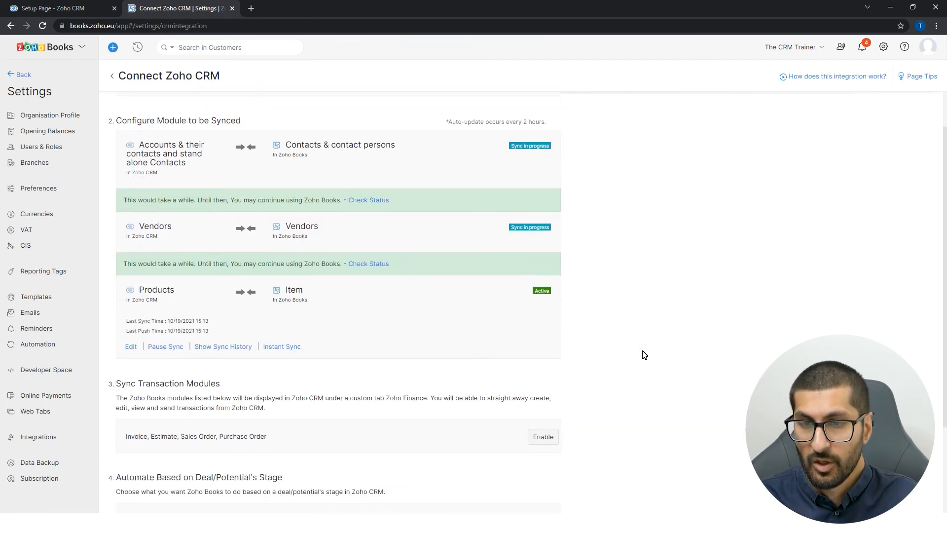
scroll(644, 355, "down", 2)
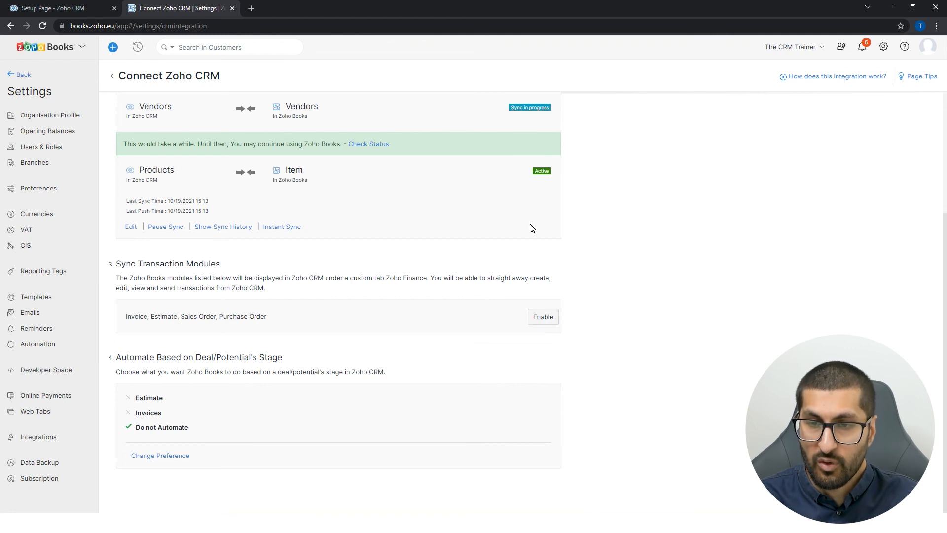
Enable transaction module sync for Invoice, Estimate, Sales Order and Purchase Order, confirming the request
left_click(547, 319)
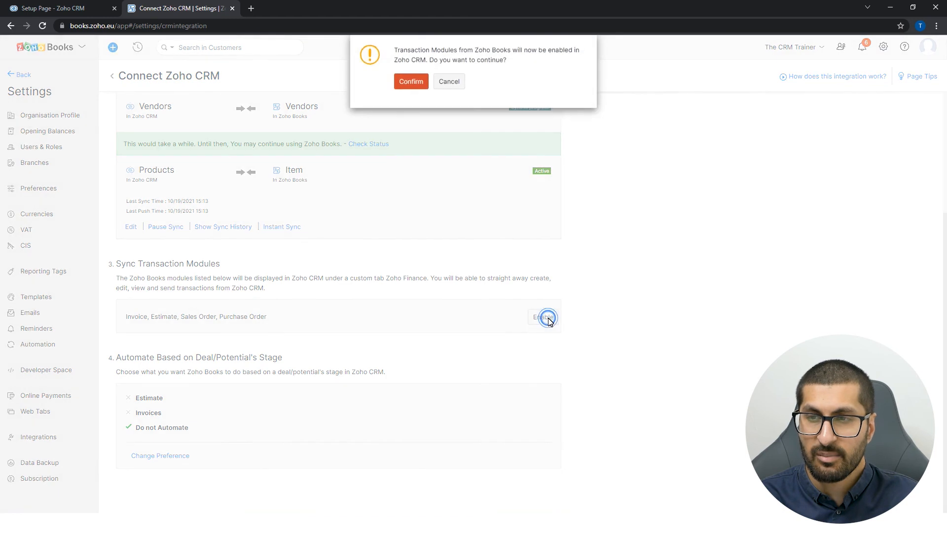
left_click(400, 78)
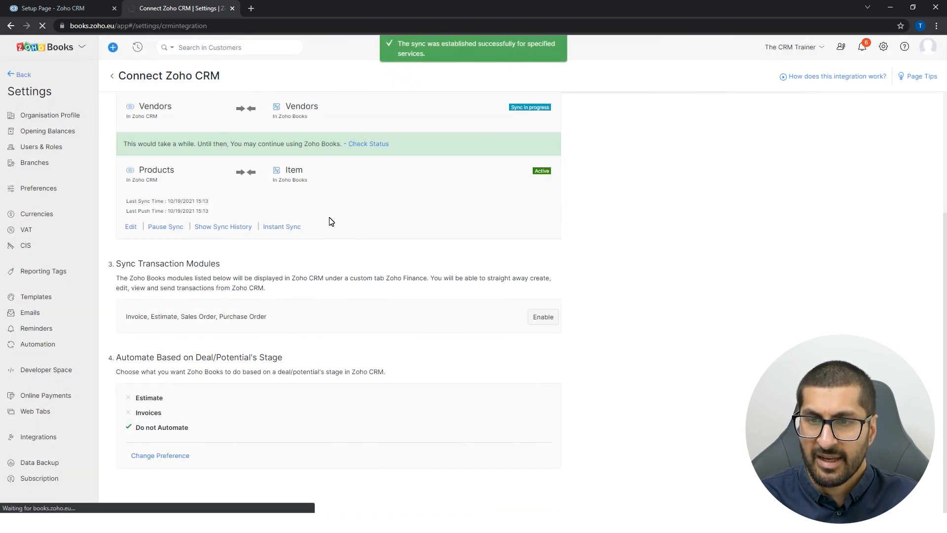
scroll(329, 219, "up", 3)
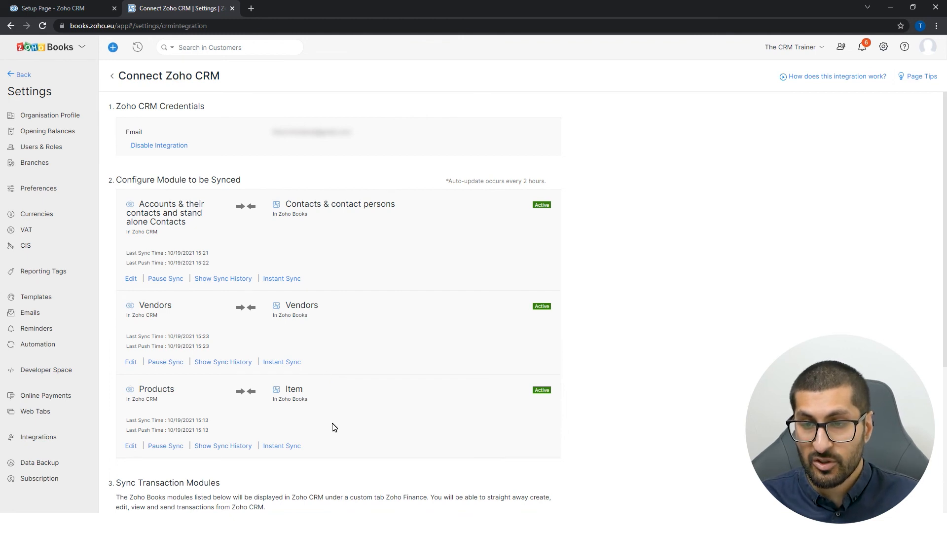
Check the sync status and direction of the Accounts, Vendors and Products modules, and the Sync Transaction Modules section
scroll(310, 348, "down", 2)
scroll(254, 209, "up", 1)
scroll(351, 388, "down", 1)
scroll(352, 388, "down", 3)
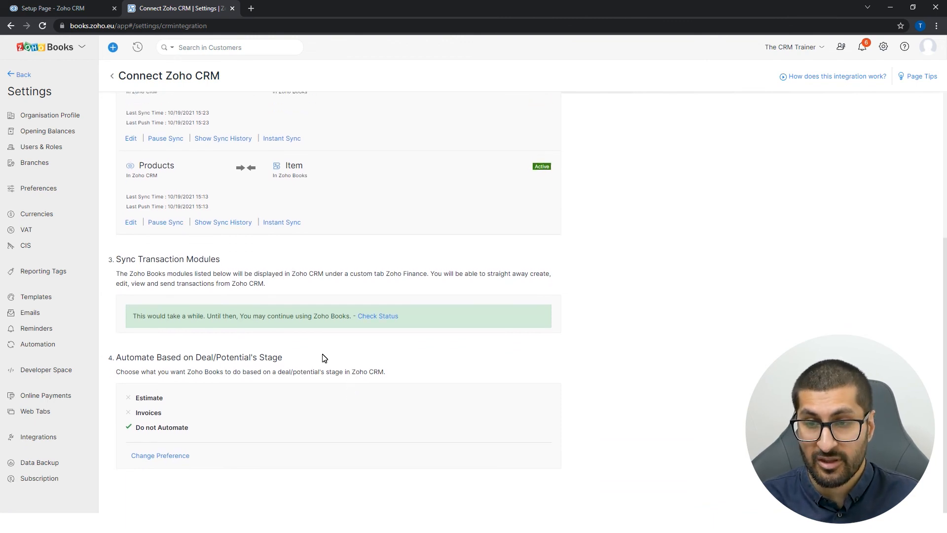
scroll(323, 357, "up", 4)
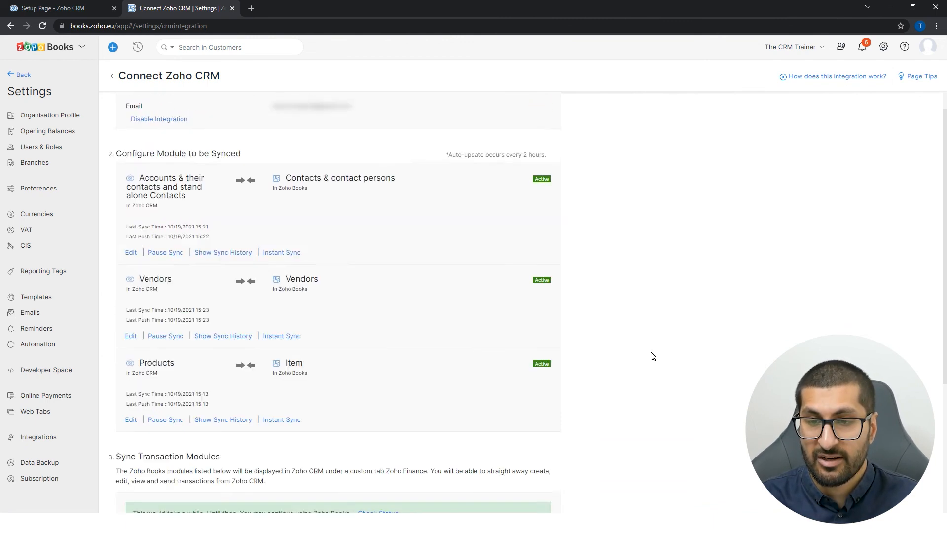
scroll(217, 353, "down", 2)
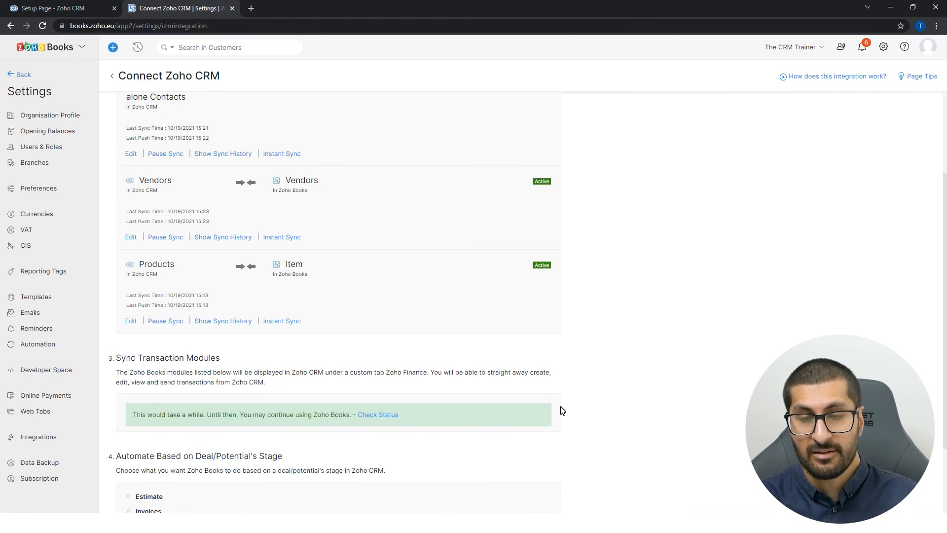
scroll(561, 411, "up", 1)
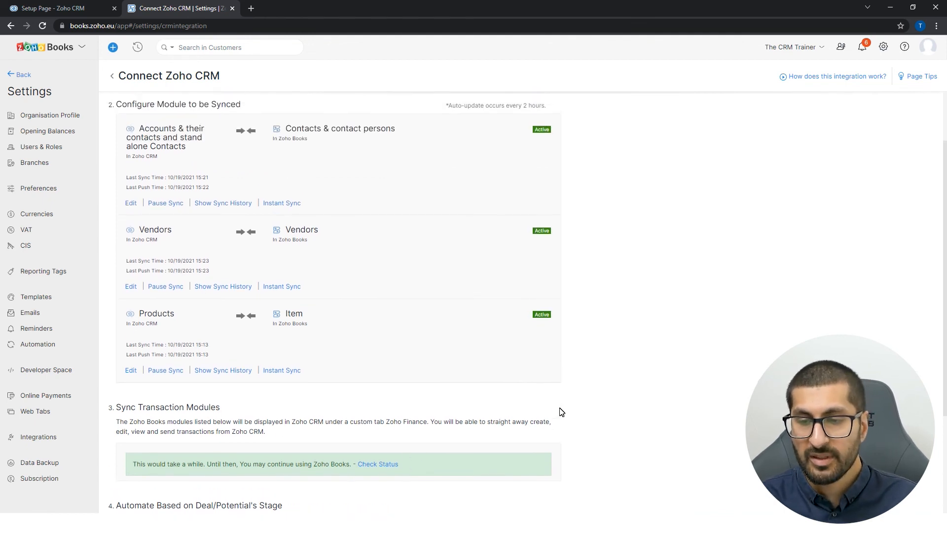
scroll(561, 411, "up", 1)
scroll(561, 411, "down", 3)
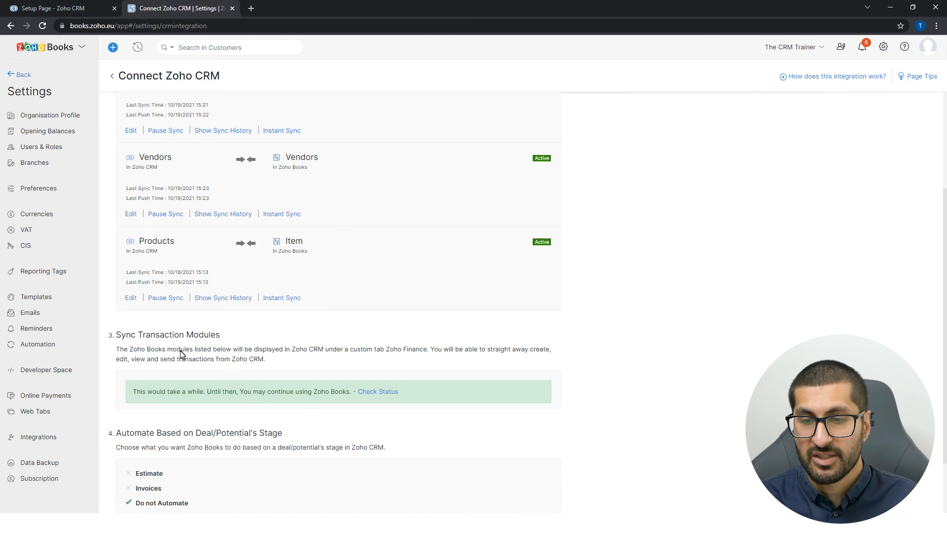
scroll(594, 374, "up", 3)
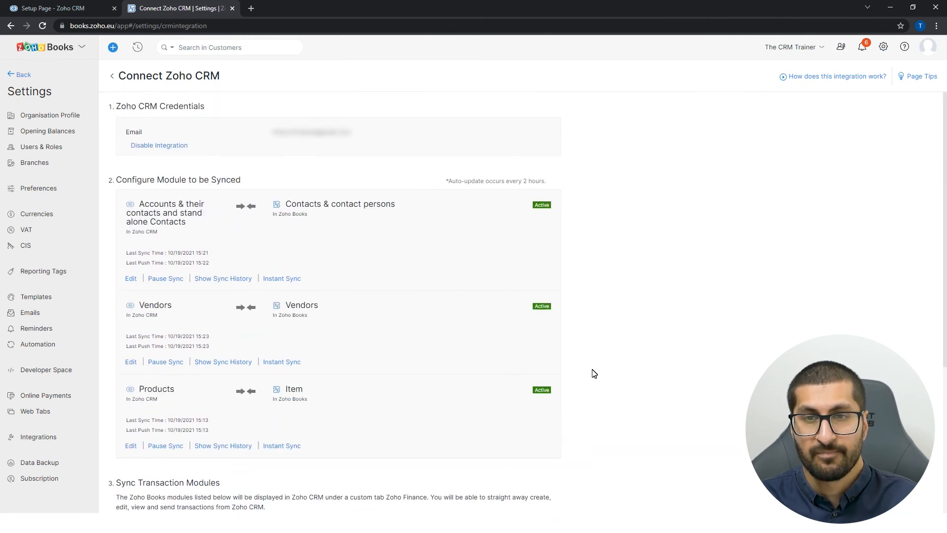
Switch to Zoho CRM, reload it, and open the Zoho Finance module
left_click(22, 4)
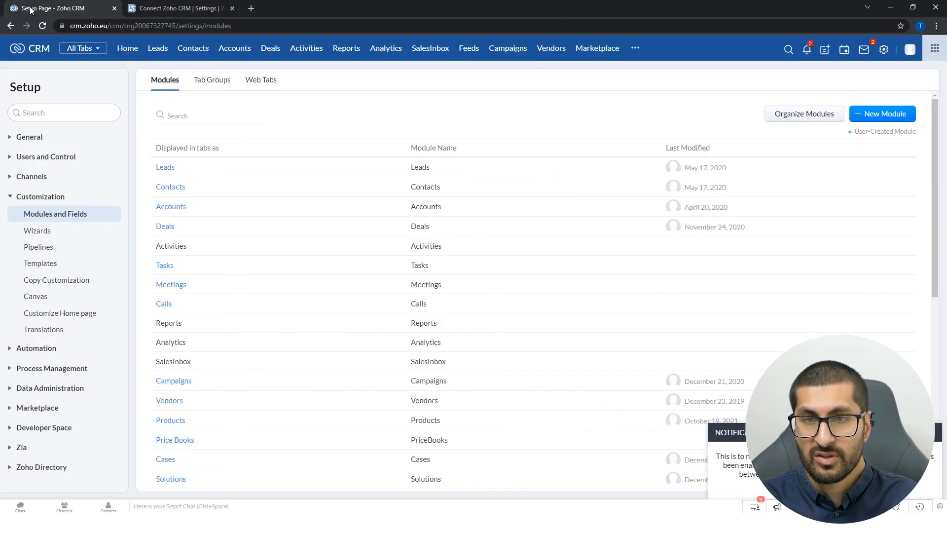
left_click(43, 26)
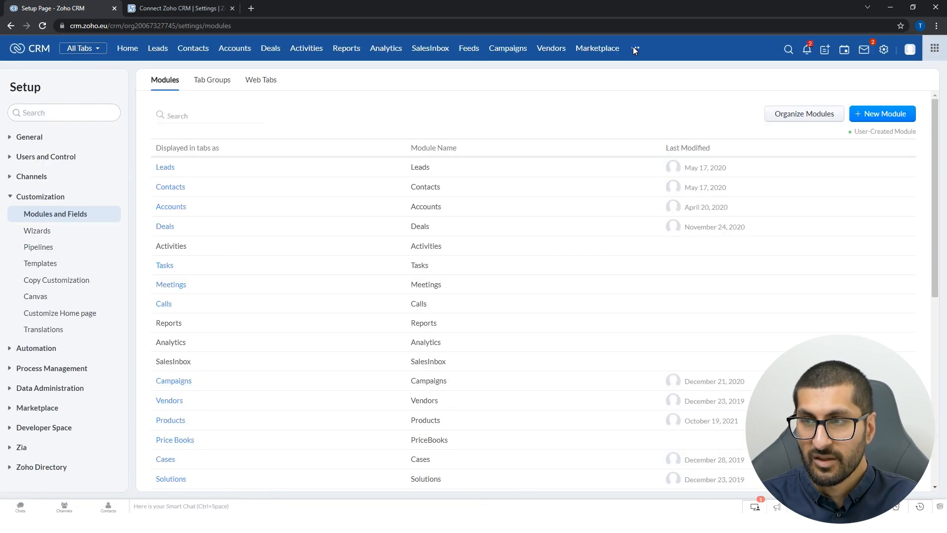
left_click(634, 48)
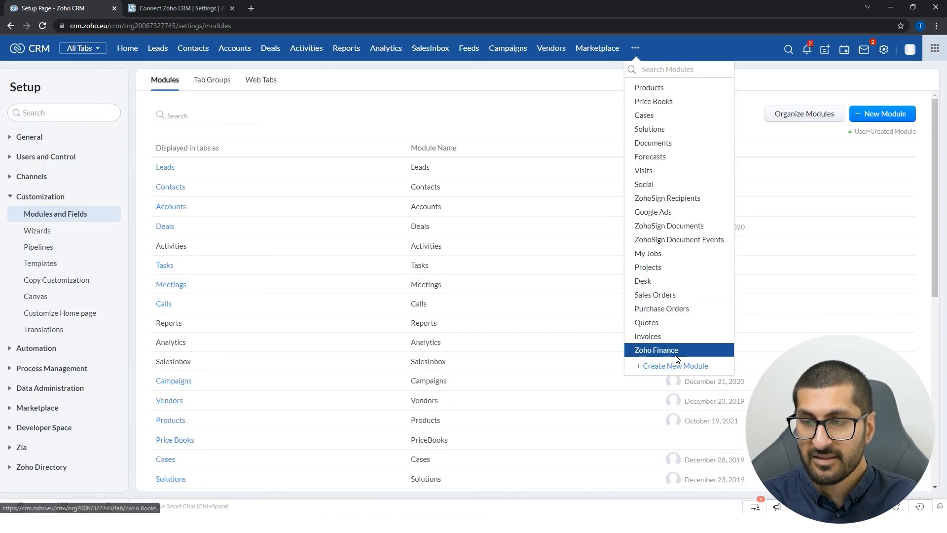
left_click(656, 350)
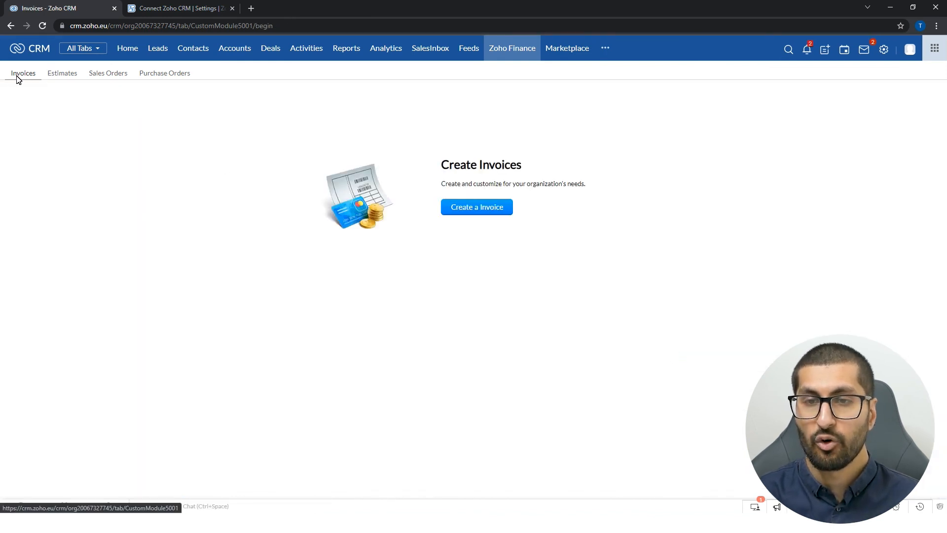
Open the deal "The CRM Trainer - test deal for training" and go to its Zoho Finance related list
left_click(272, 51)
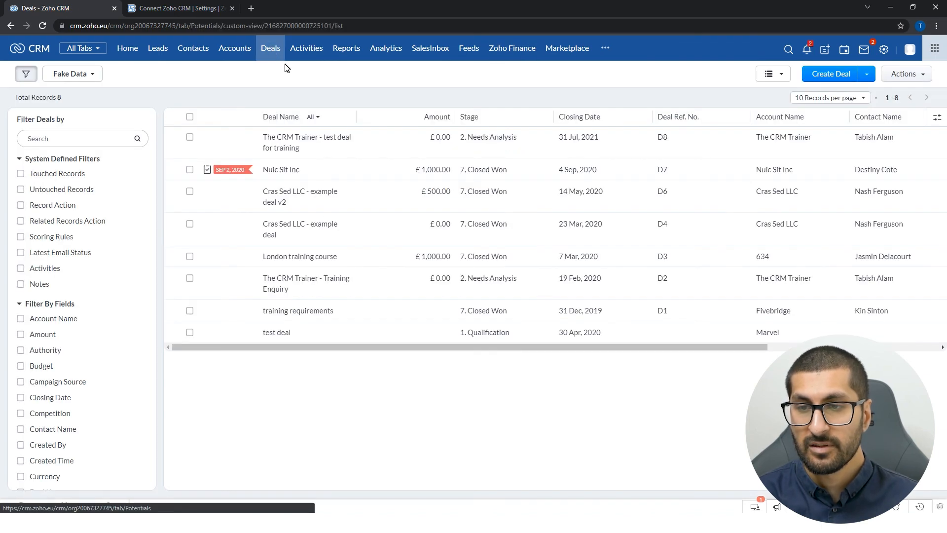
left_click(320, 143)
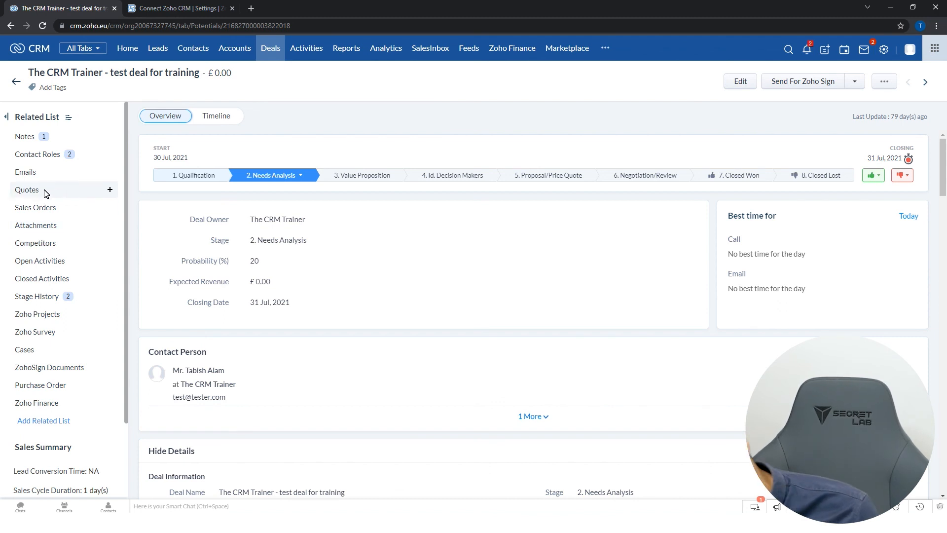
scroll(56, 262, "down", 2)
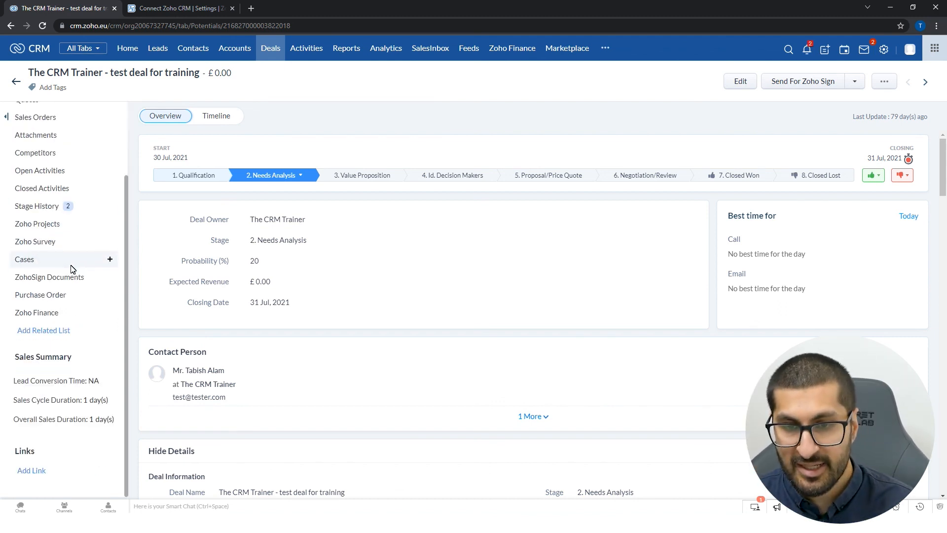
left_click(71, 310)
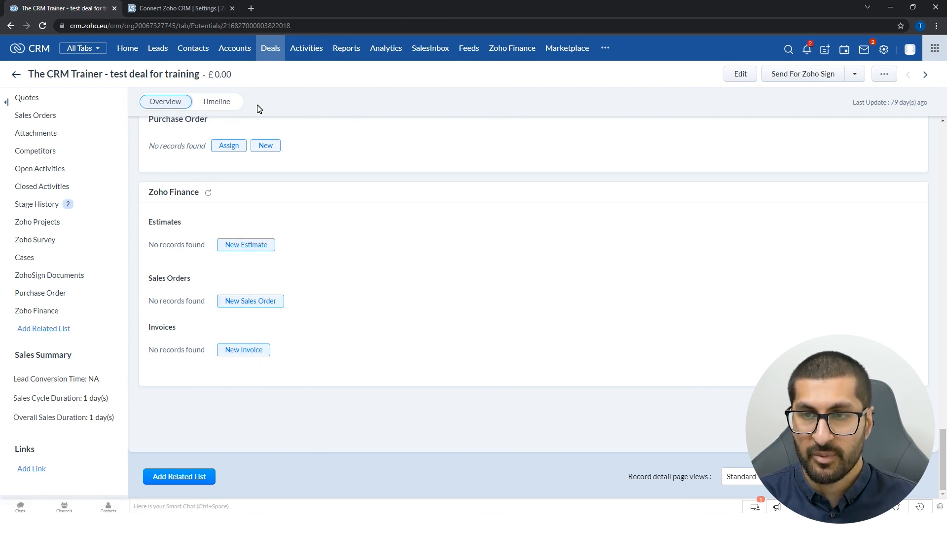
Compare the deal's native Quotes, Sales Orders and Purchase Order related lists with its Zoho Finance section
scroll(400, 289, "up", 1)
scroll(399, 289, "up", 10)
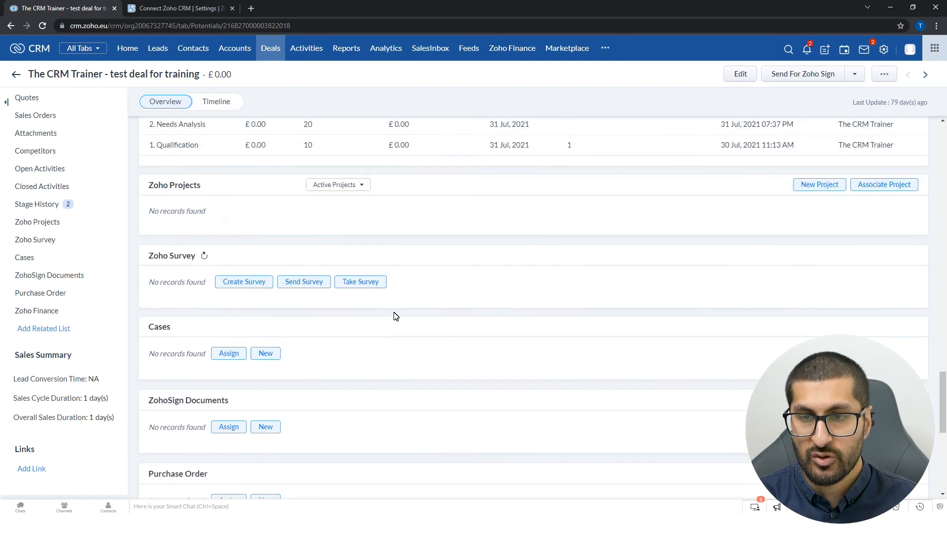
scroll(397, 320, "up", 5)
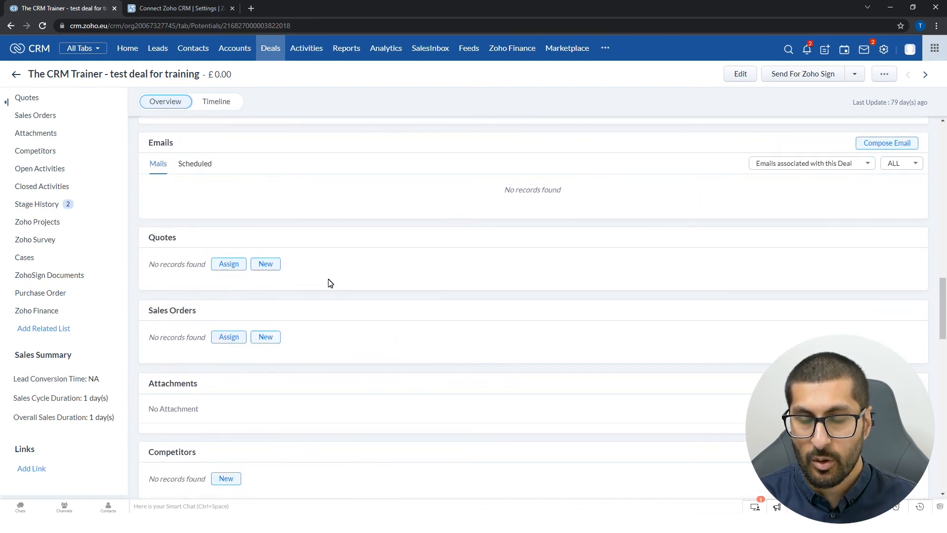
scroll(325, 283, "down", 2)
scroll(373, 270, "up", 1)
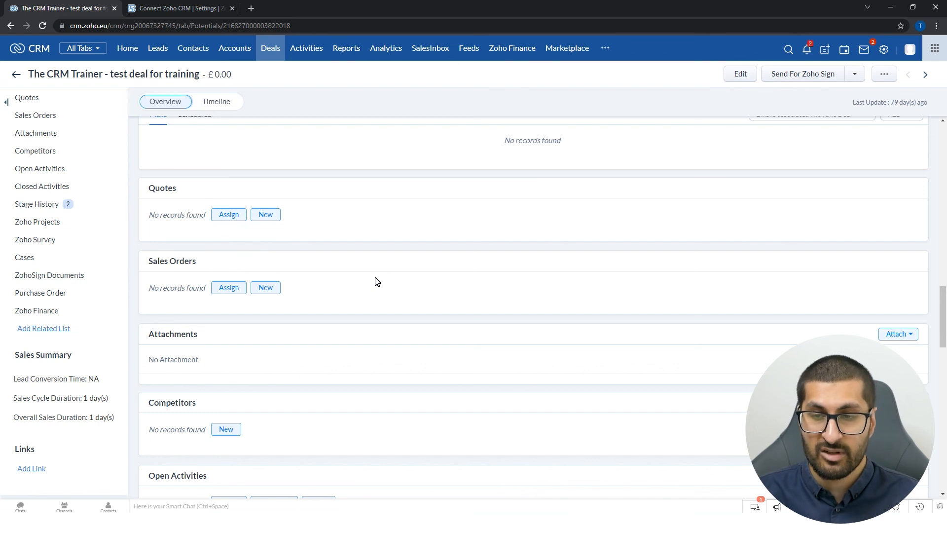
scroll(336, 279, "down", 15)
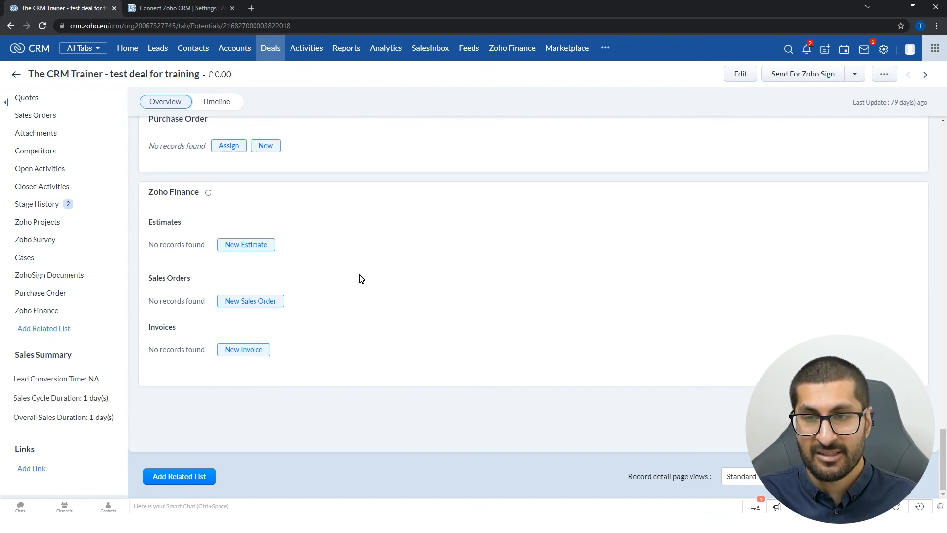
scroll(361, 278, "up", 20)
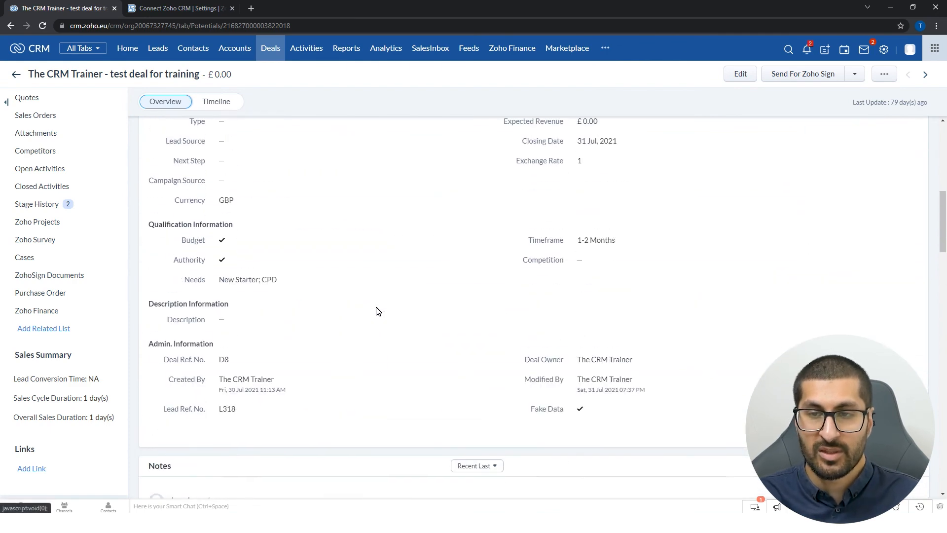
scroll(378, 311, "up", 10)
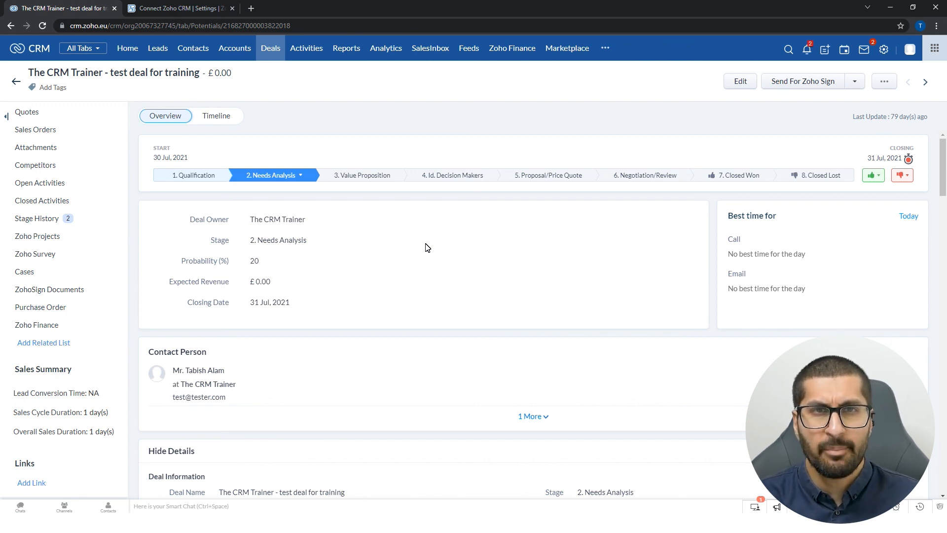
Switch to Zoho Books, review the sync history for Accounts/Contacts, and return to that module's sync options
left_click(173, 8)
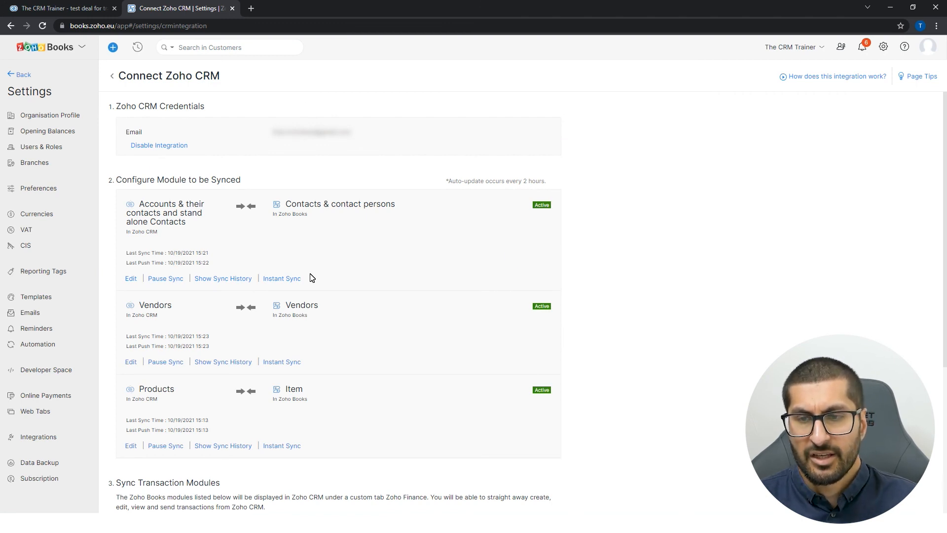
left_click(217, 278)
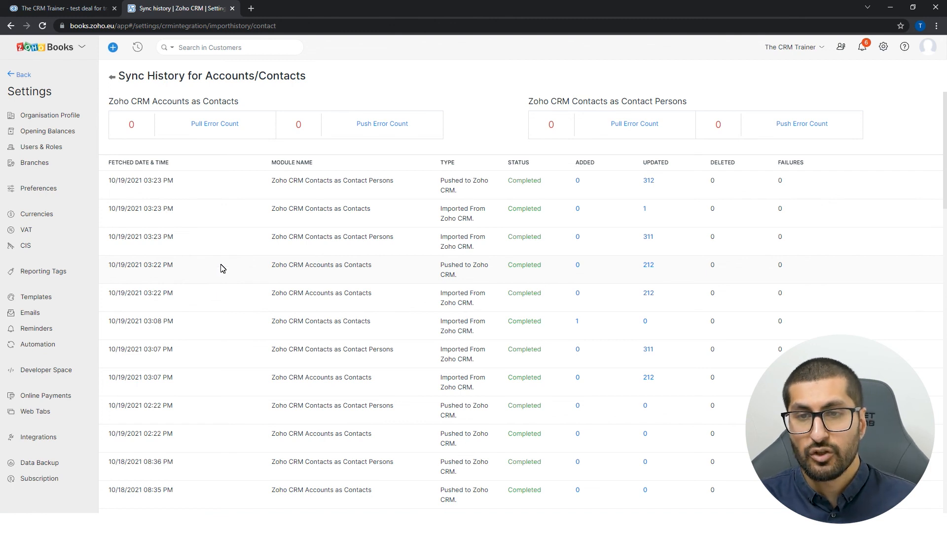
left_click(111, 78)
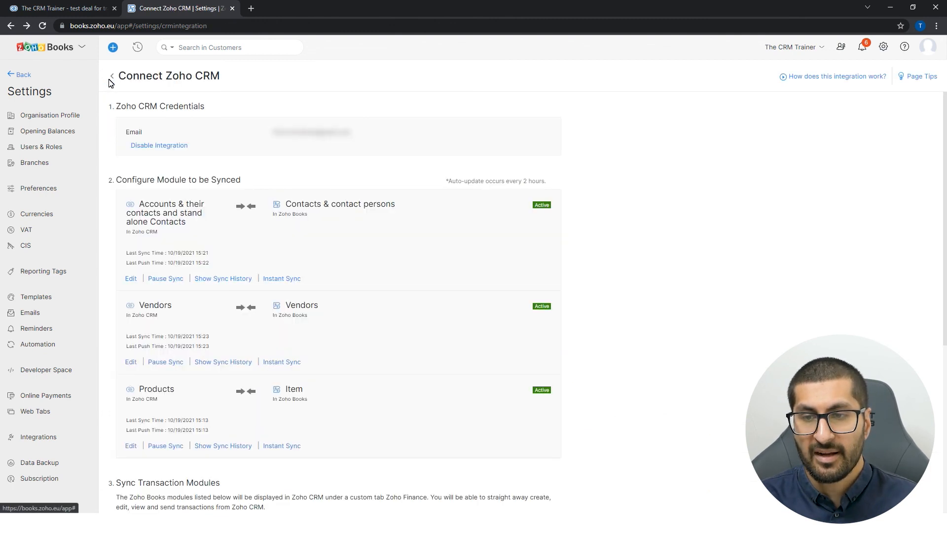
left_click(129, 280)
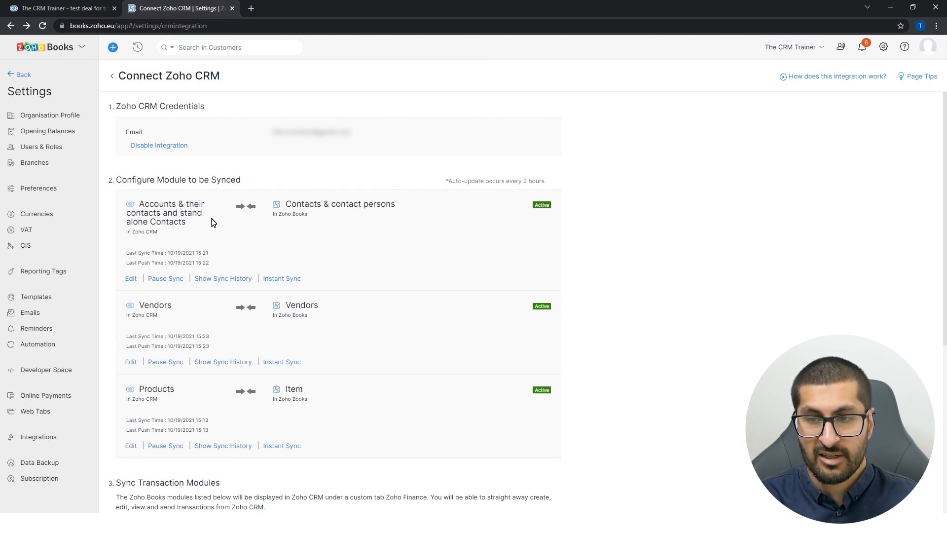
left_click(274, 280)
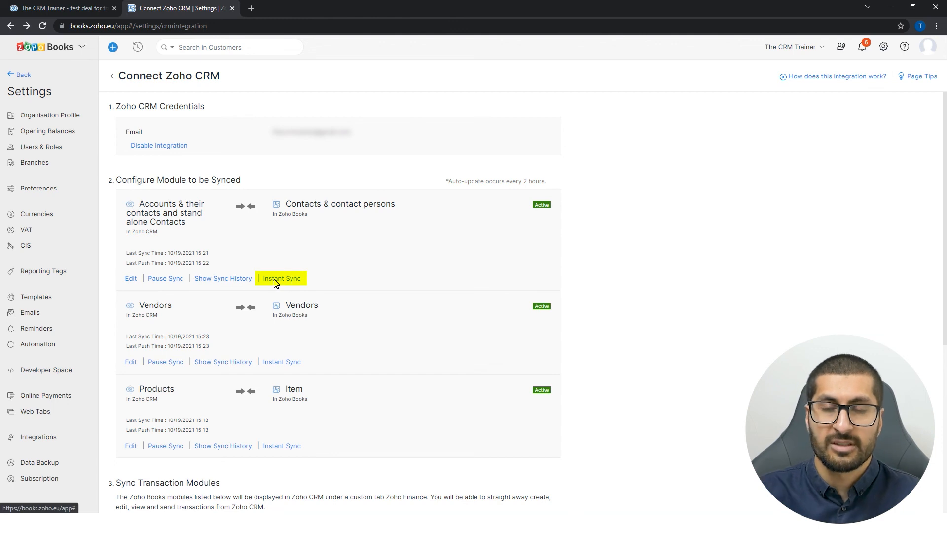